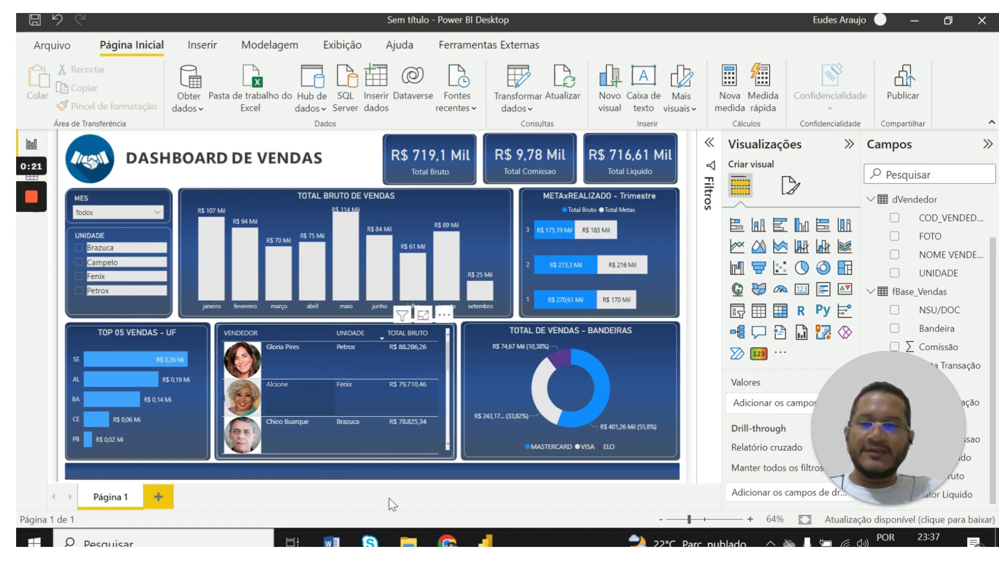
# Step: Switch to the published Vendas_2023 report in the browser, examine its Relatório de Vendas page, and return to Power BI Desktop
pyautogui.hotkey('alt', 'Tab')
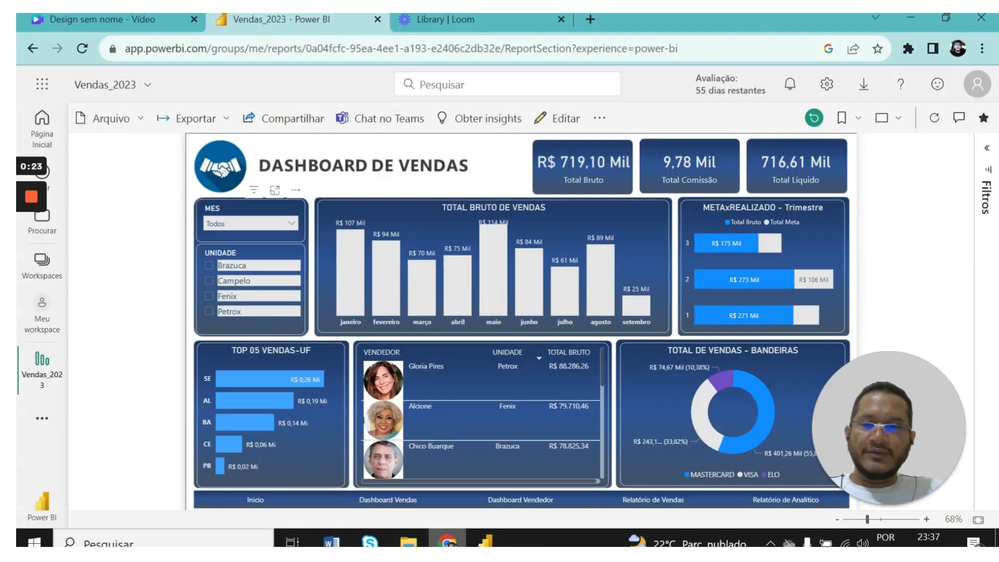
pyautogui.click(644, 501)
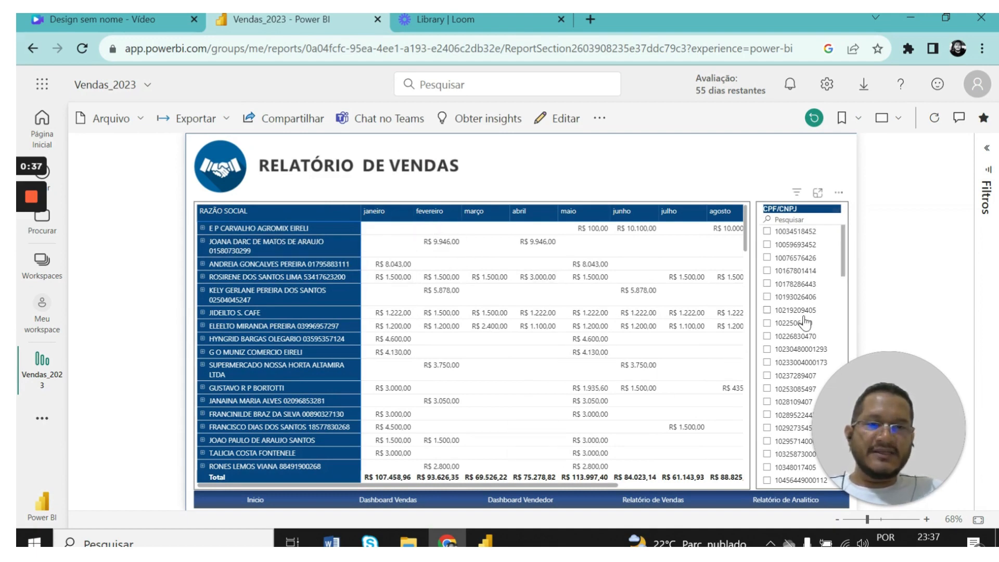
pyautogui.scroll(-3, 803, 325)
pyautogui.scroll(3, 804, 325)
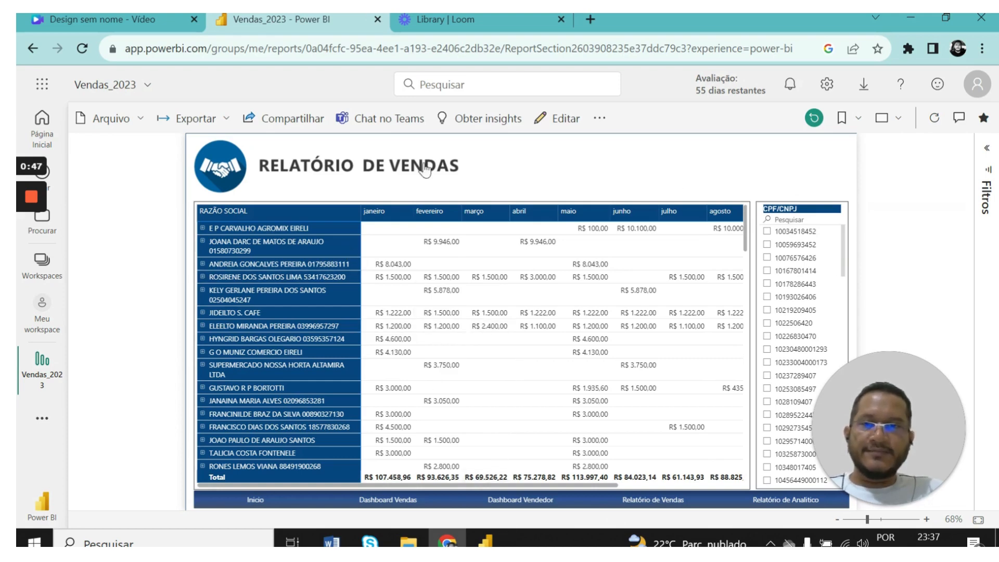
pyautogui.hotkey('alt', 'Tab')
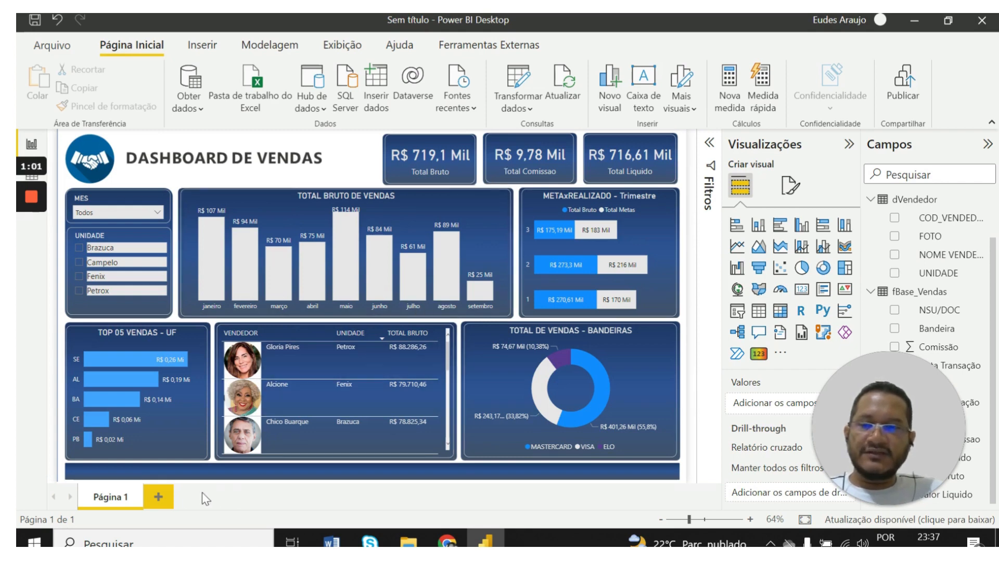
# Step: Add a new report page and use the Relatorio Vendas image as its canvas background
pyautogui.click(158, 498)
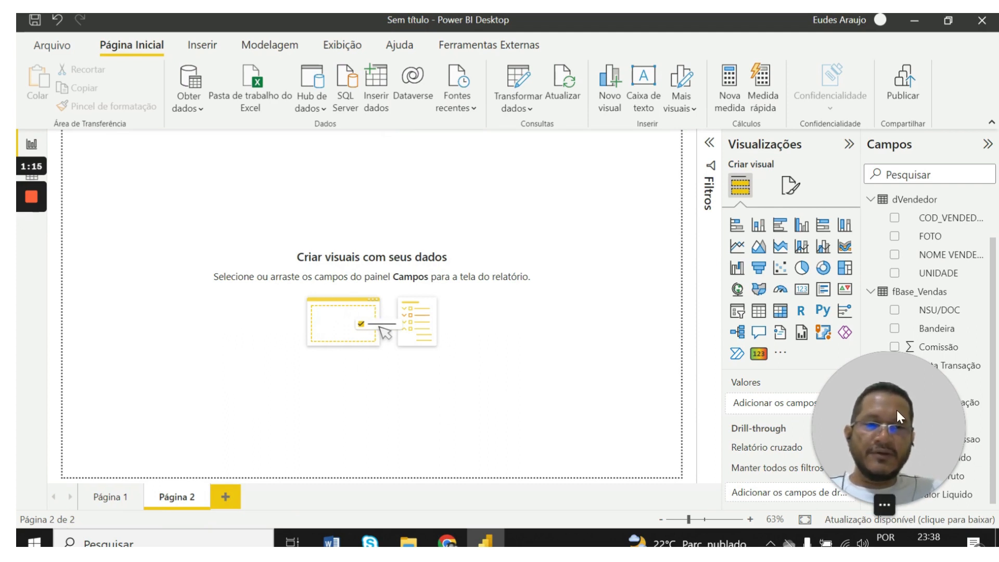
pyautogui.moveTo(876, 399); pyautogui.dragTo(901, 405)
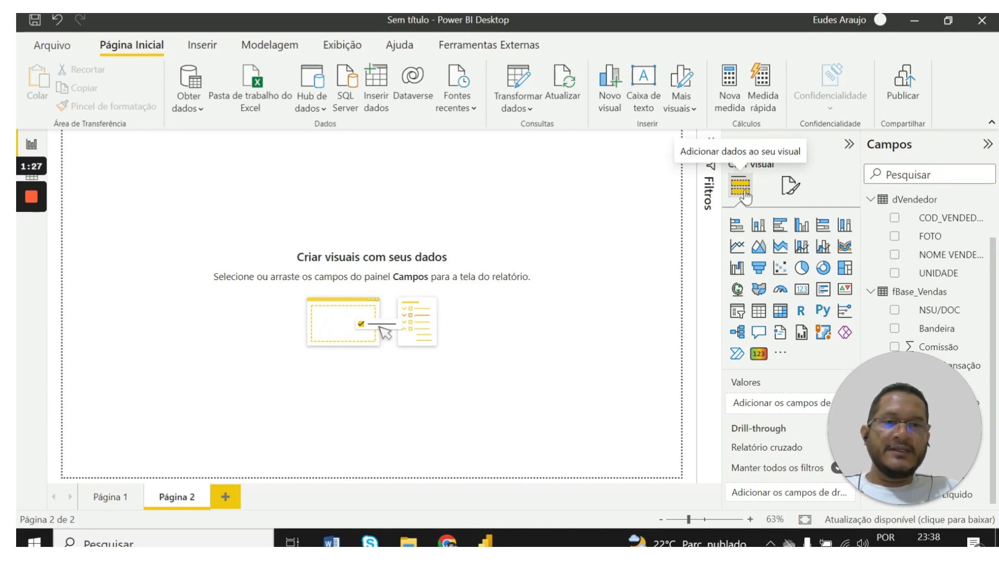
pyautogui.click(790, 188)
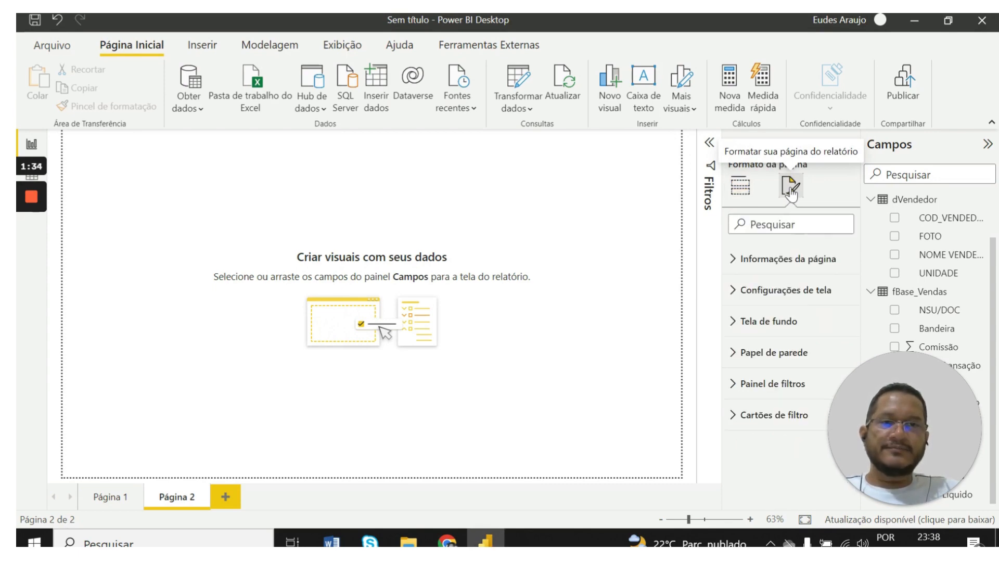
pyautogui.click(749, 325)
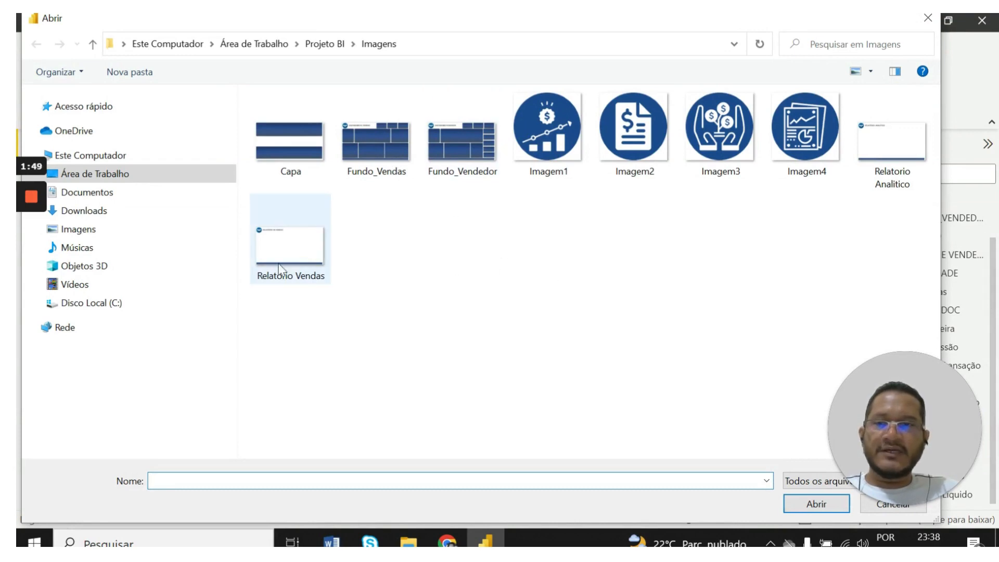
pyautogui.click(300, 282)
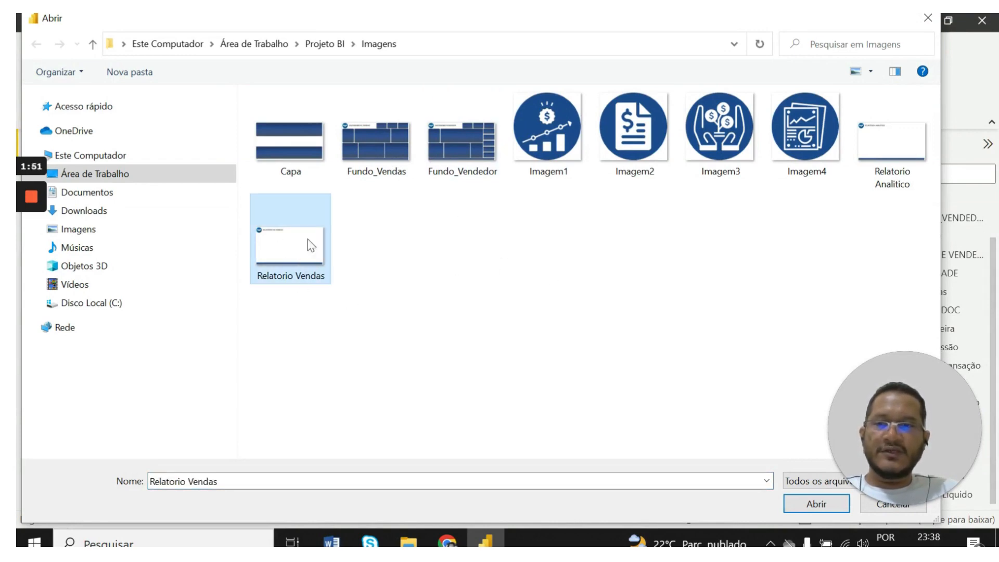
pyautogui.click(801, 503)
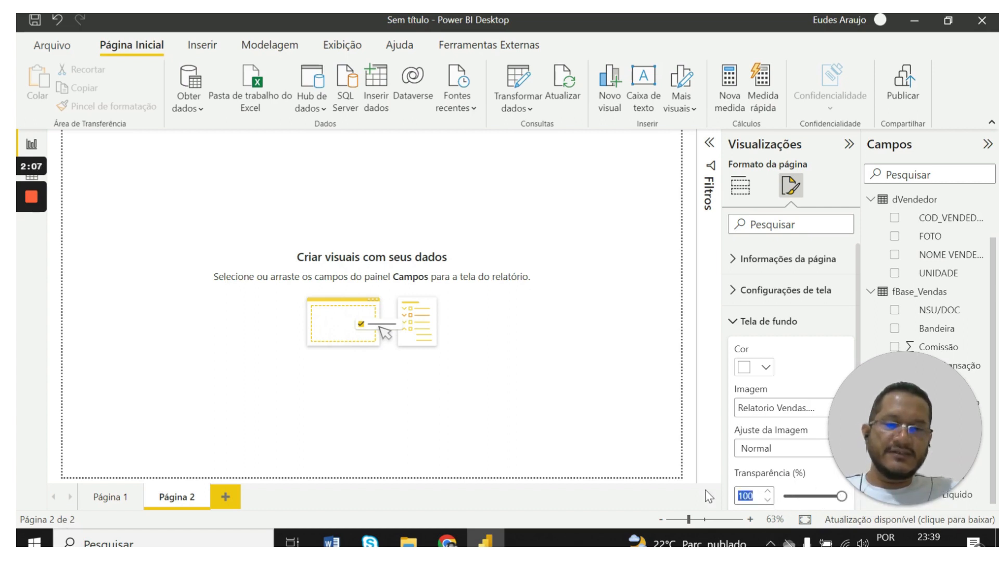
# Step: Set the canvas background image's transparency to 0%
pyautogui.write('0')
pyautogui.press('Return')
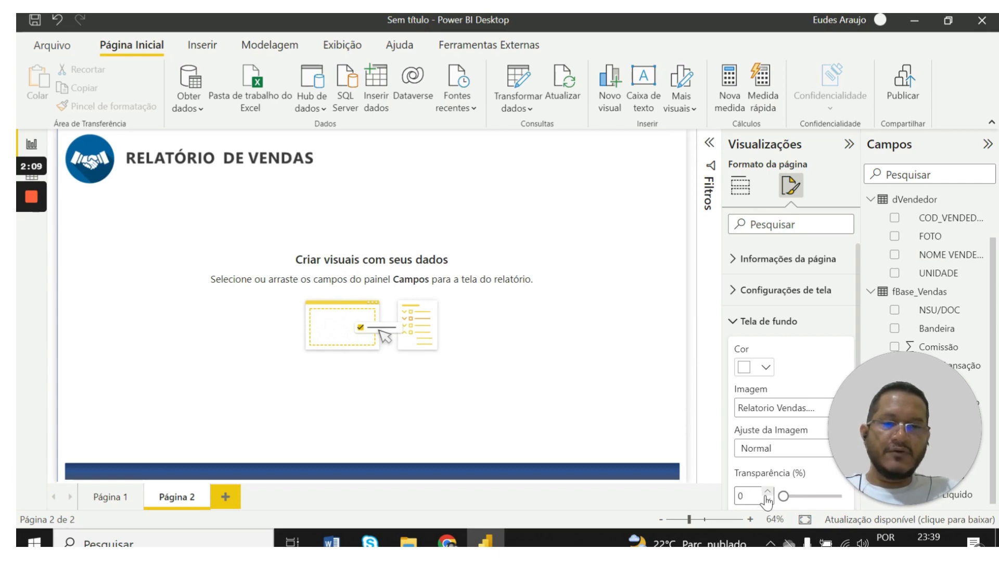
pyautogui.click(586, 421)
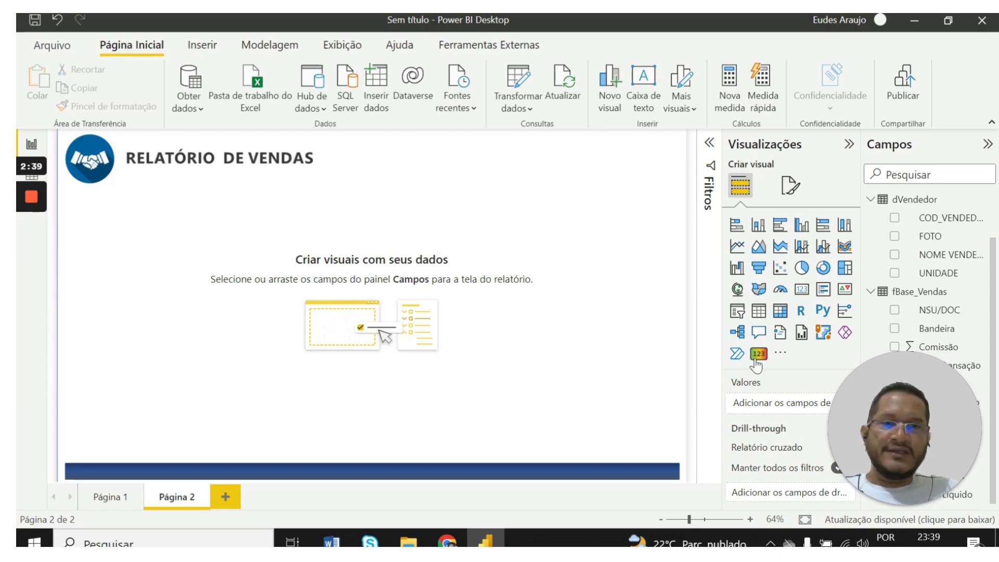
# Step: Insert a matrix below the page title and enlarge it down to the footer bar, leaving a free strip beside it
pyautogui.click(780, 312)
pyautogui.moveTo(152, 213); pyautogui.dragTo(146, 285)
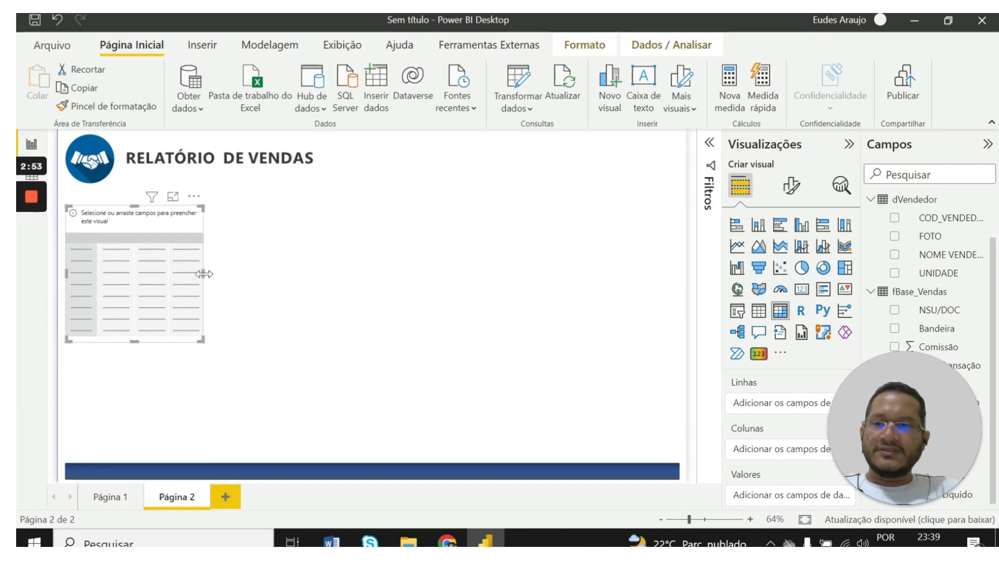
pyautogui.moveTo(207, 281); pyautogui.dragTo(588, 314)
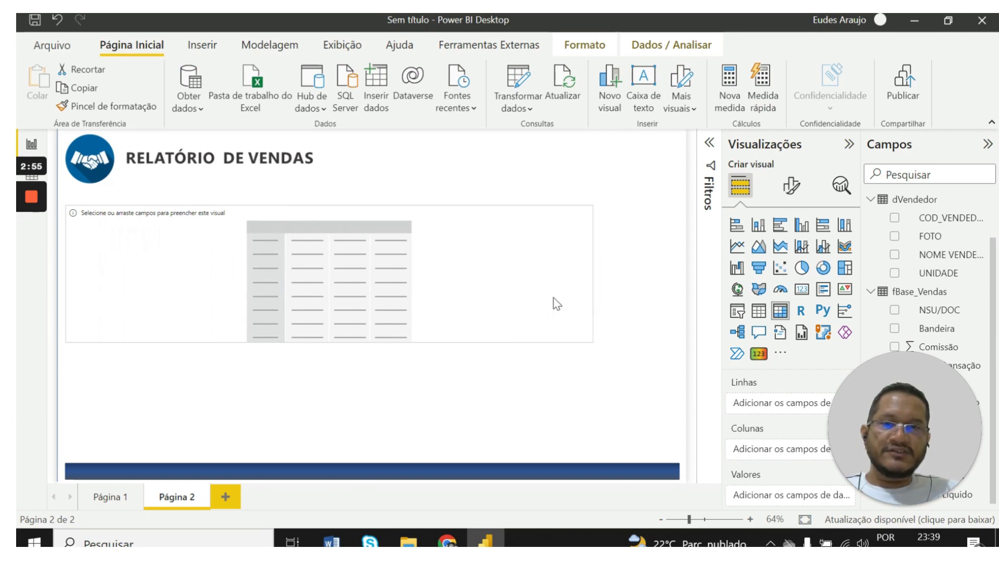
pyautogui.moveTo(328, 341); pyautogui.dragTo(342, 457)
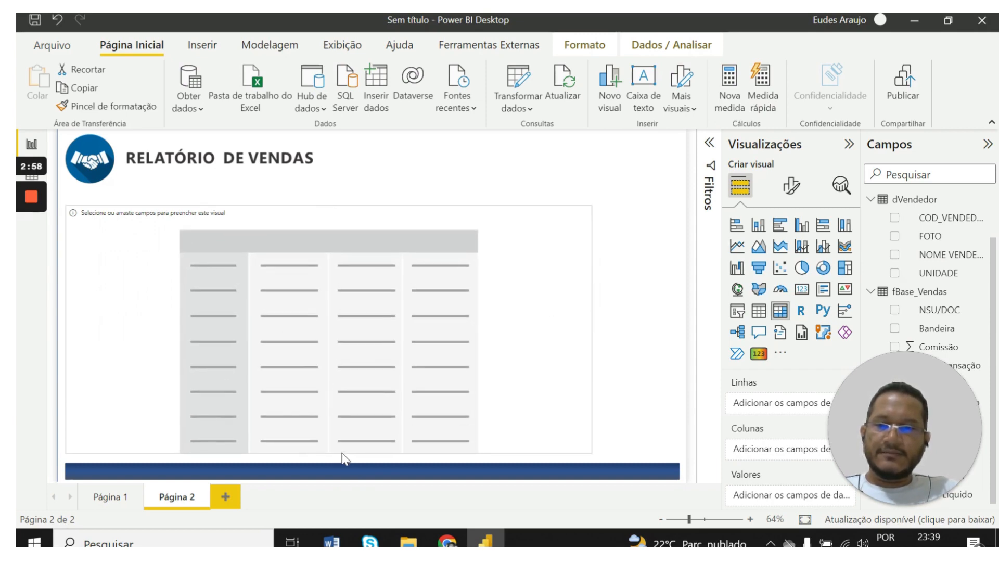
pyautogui.click(615, 324)
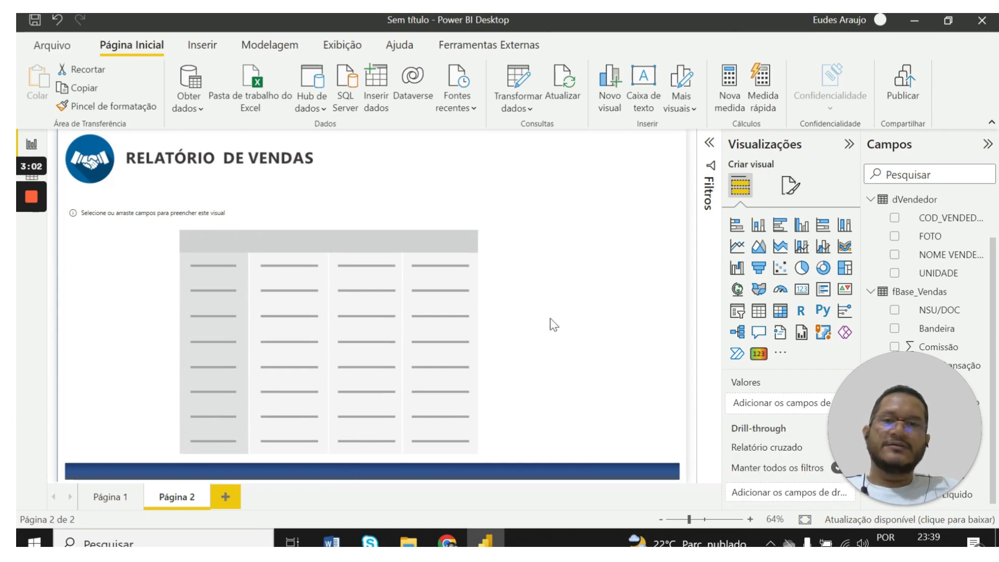
pyautogui.click(362, 306)
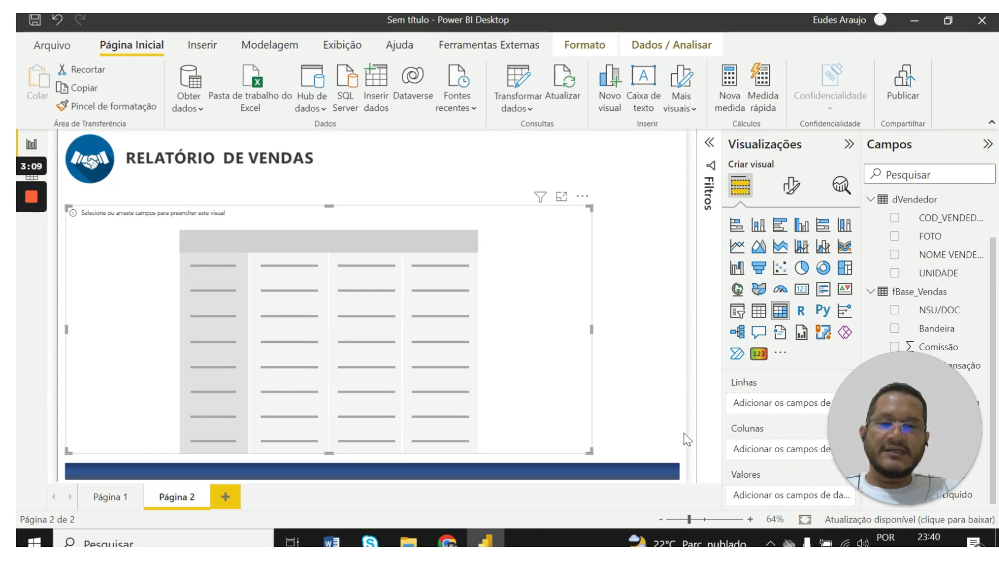
# Step: Switch to the published report in the browser to examine its sales matrix's row structure, and return to Power BI Desktop
pyautogui.click(447, 541)
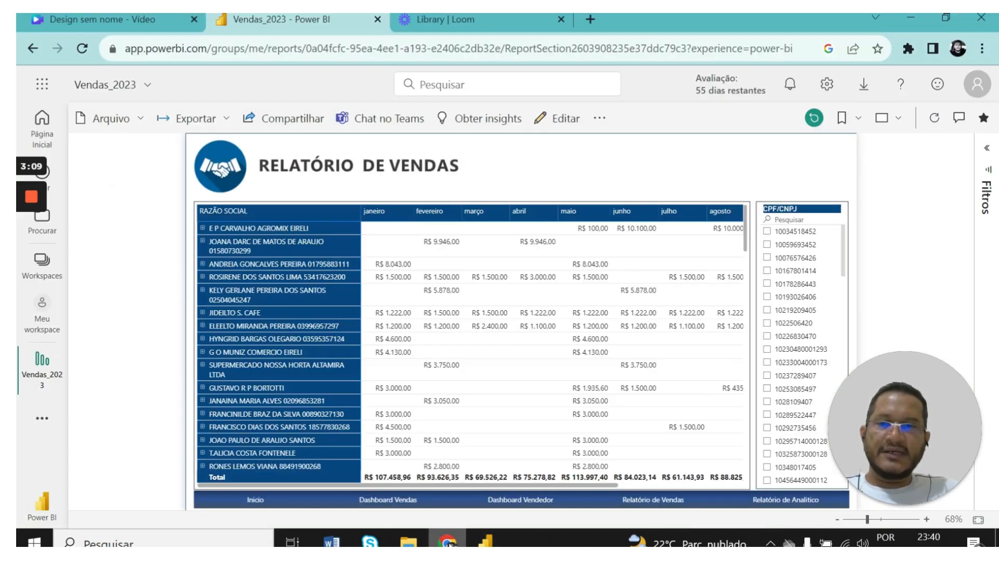
pyautogui.click(203, 229)
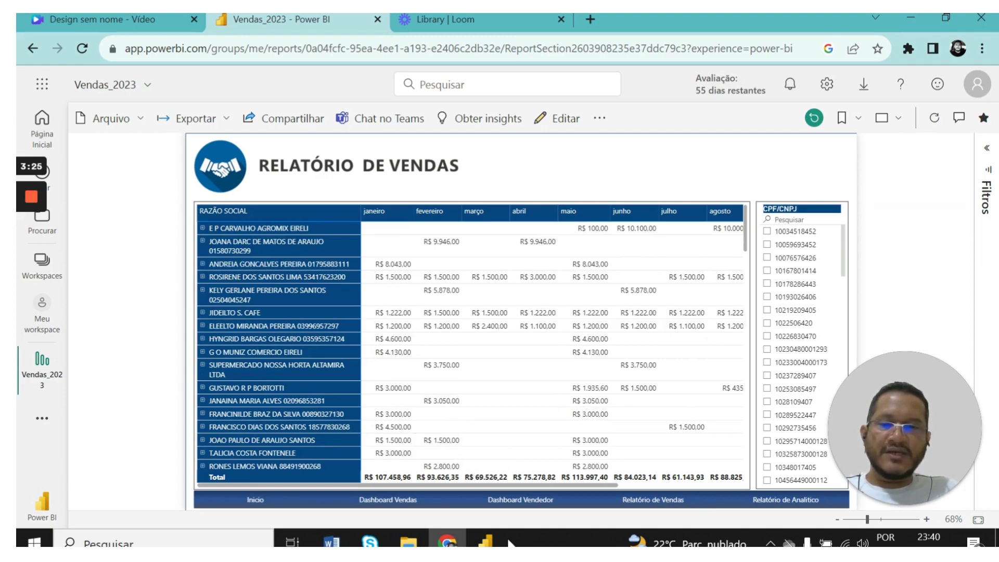
pyautogui.click(485, 541)
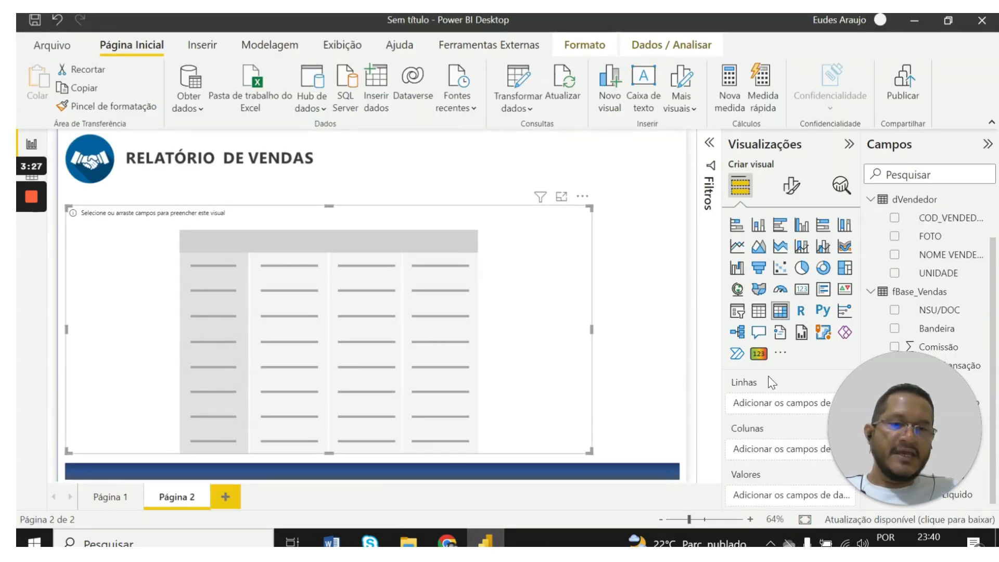
# Step: Add RAZÃO SOCIAL and, below it, CPF/CNPJ from the dClientes table to the matrix rows
pyautogui.moveTo(913, 399); pyautogui.dragTo(690, 419)
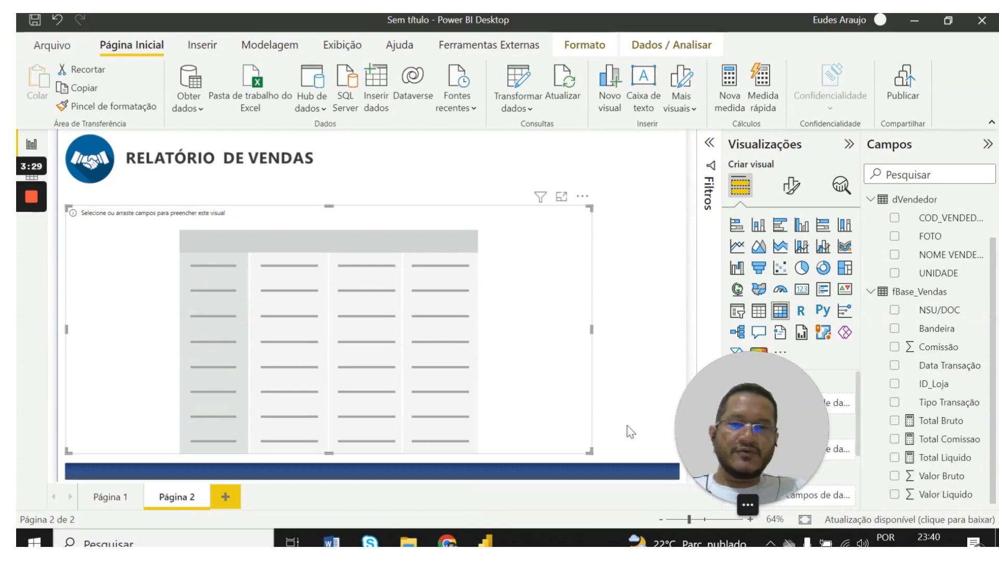
pyautogui.moveTo(631, 432); pyautogui.dragTo(63, 453)
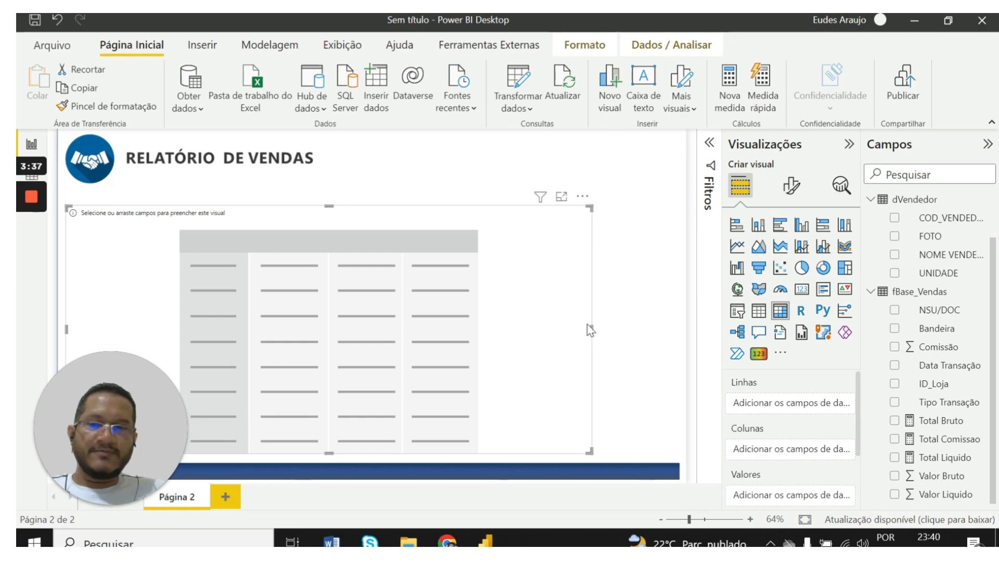
pyautogui.click(872, 293)
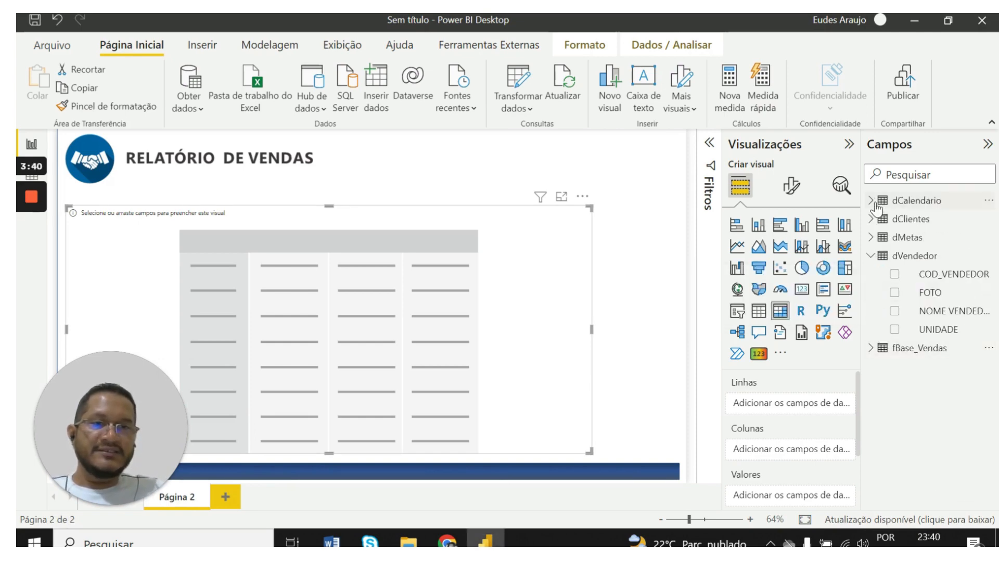
pyautogui.click(871, 255)
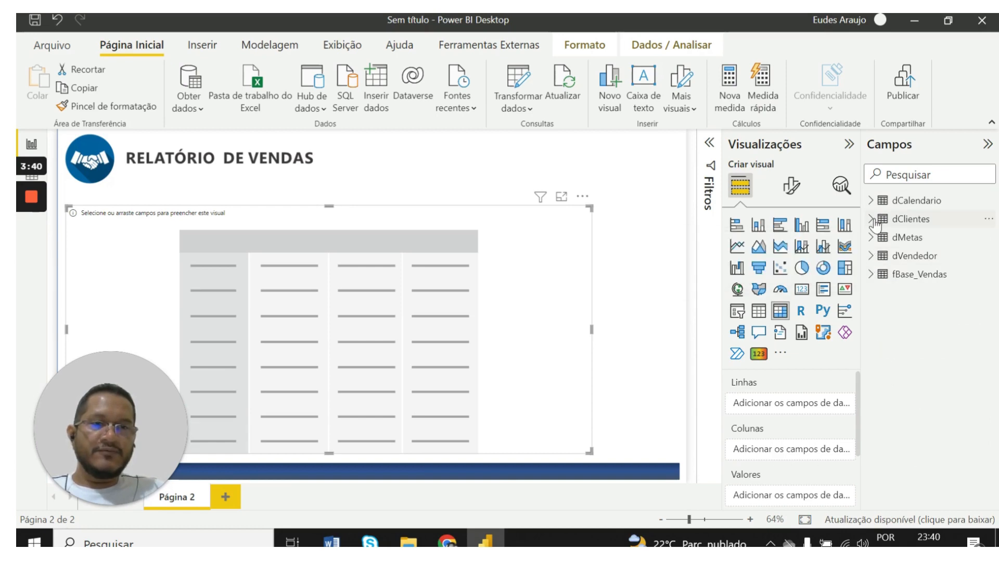
pyautogui.click(874, 219)
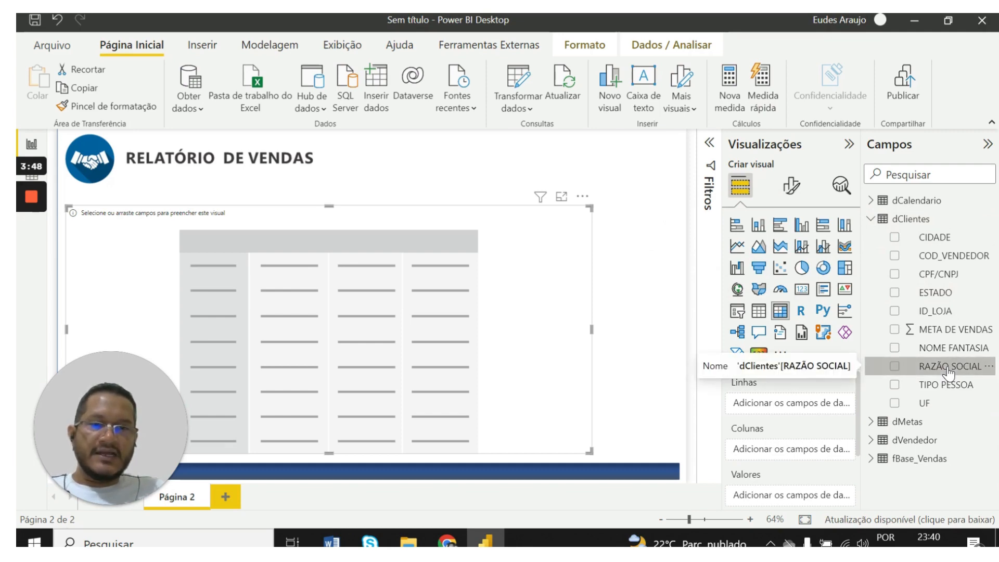
pyautogui.moveTo(947, 371); pyautogui.dragTo(807, 402)
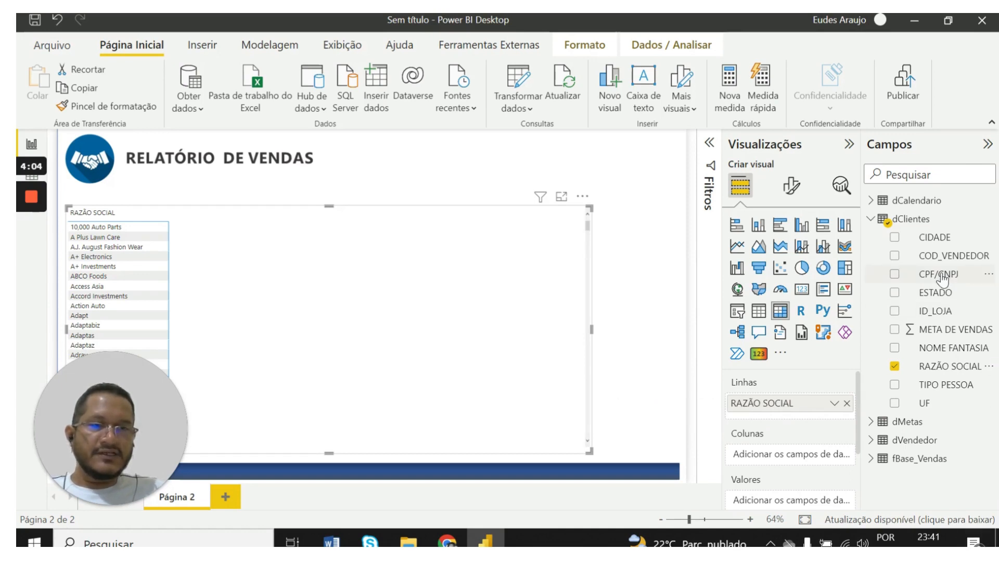
pyautogui.moveTo(942, 279); pyautogui.dragTo(787, 416)
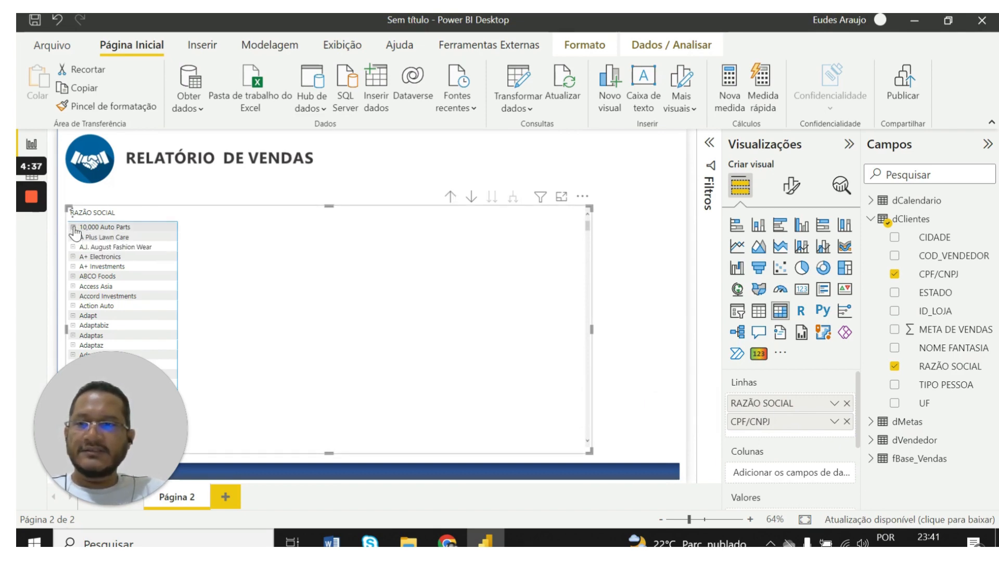
# Step: Expand the first four companies in the matrix to examine their CPF/CNPJ entries, and collapse them again
pyautogui.click(73, 228)
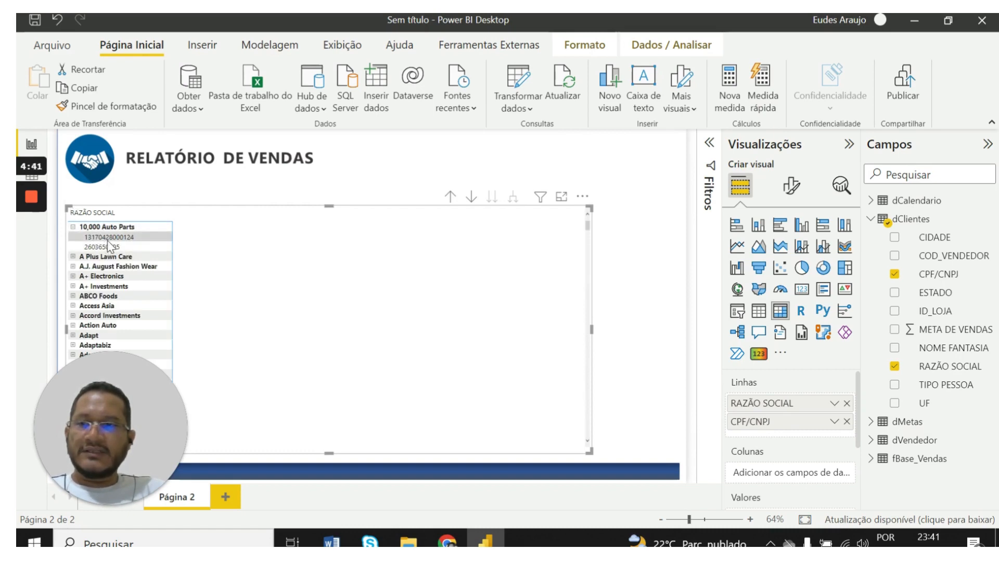
pyautogui.click(74, 257)
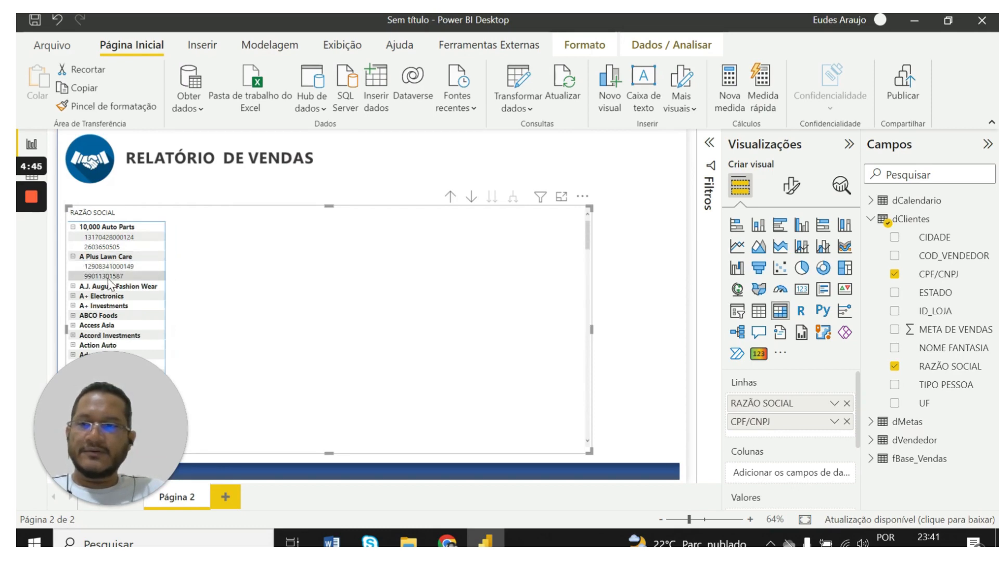
pyautogui.click(74, 286)
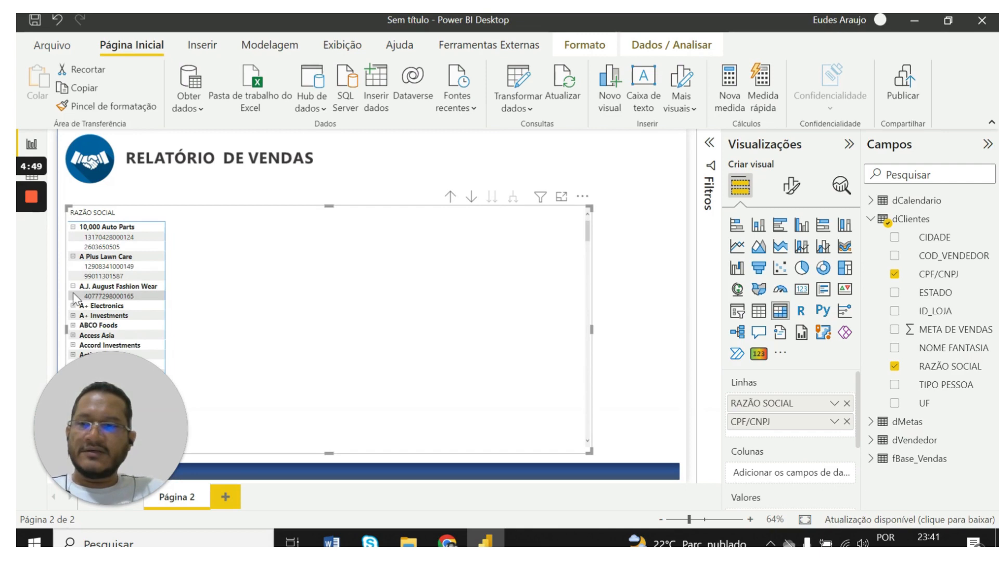
pyautogui.click(74, 306)
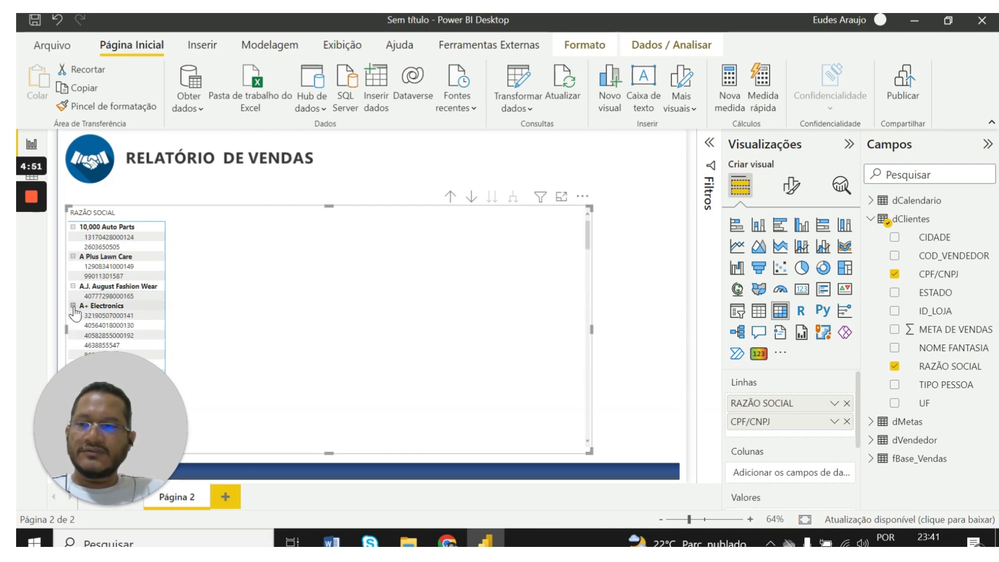
pyautogui.scroll(-3, 74, 312)
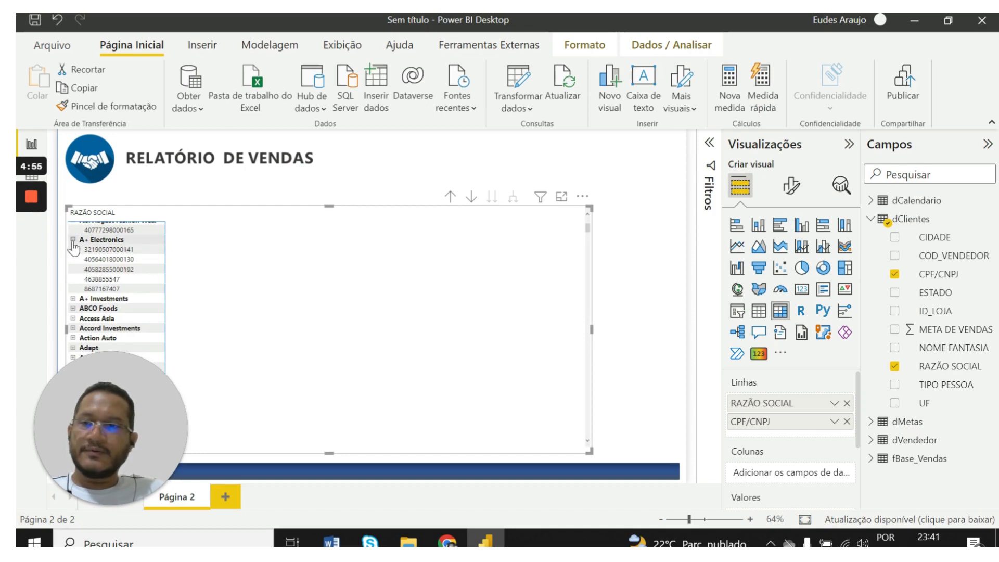
pyautogui.click(73, 240)
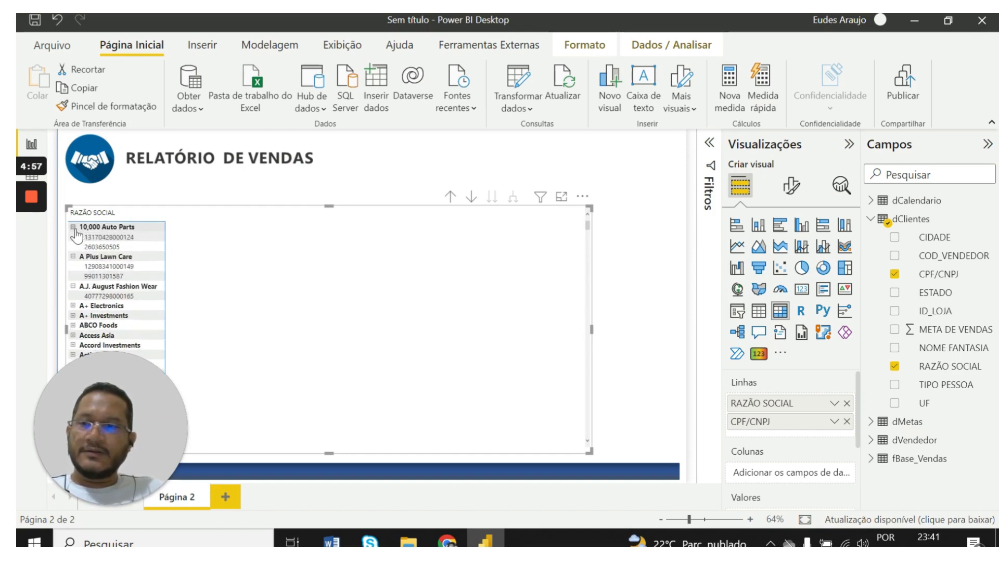
pyautogui.click(73, 228)
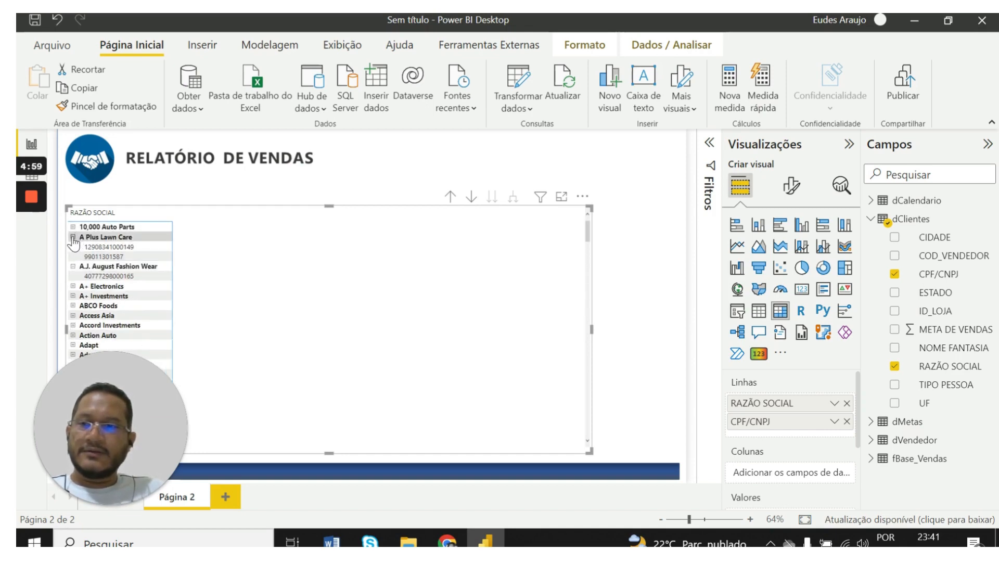
pyautogui.click(73, 267)
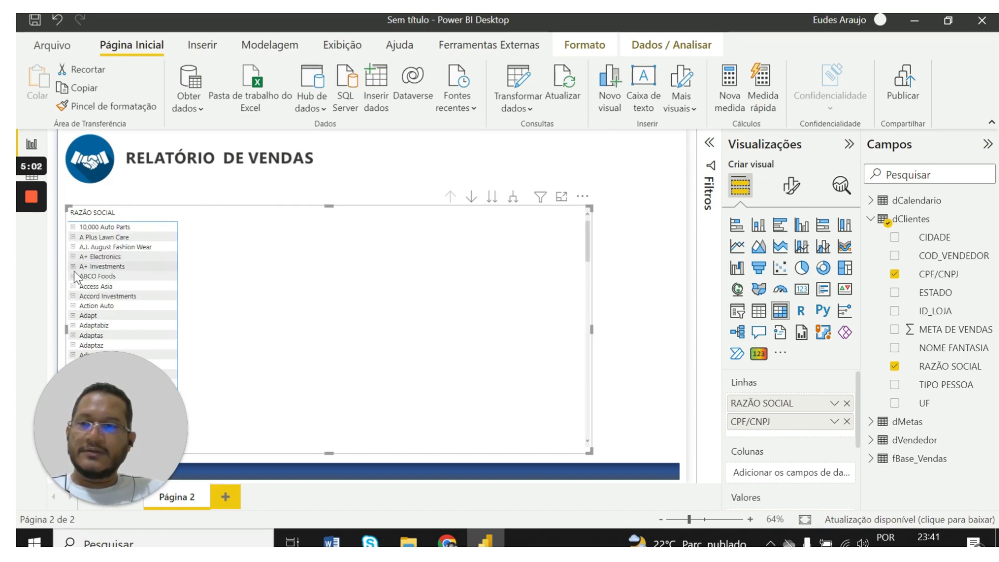
# Step: Add Nome do Mês from the dCalendario table to the matrix columns
pyautogui.click(172, 305)
pyautogui.click(112, 303)
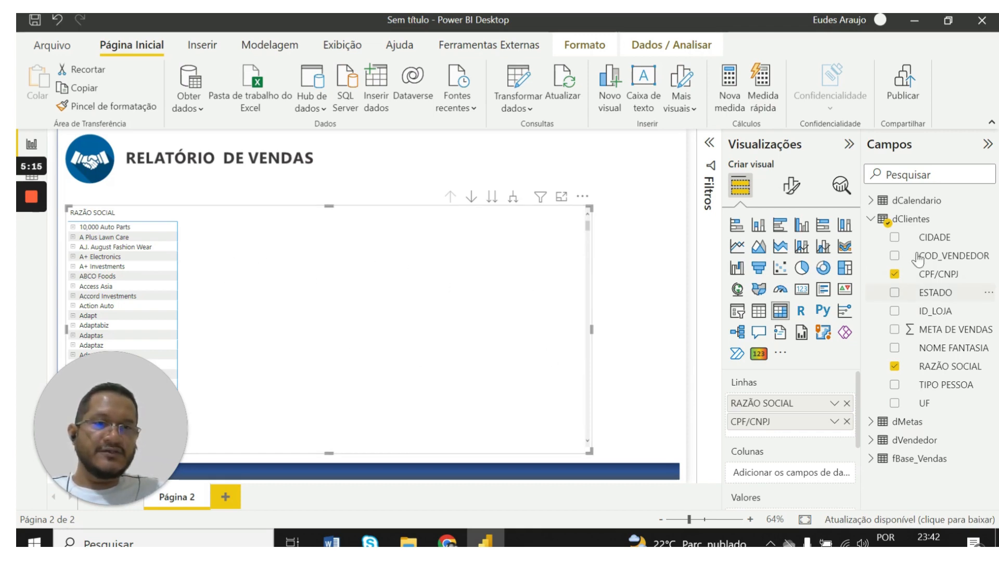
pyautogui.click(872, 220)
pyautogui.click(870, 200)
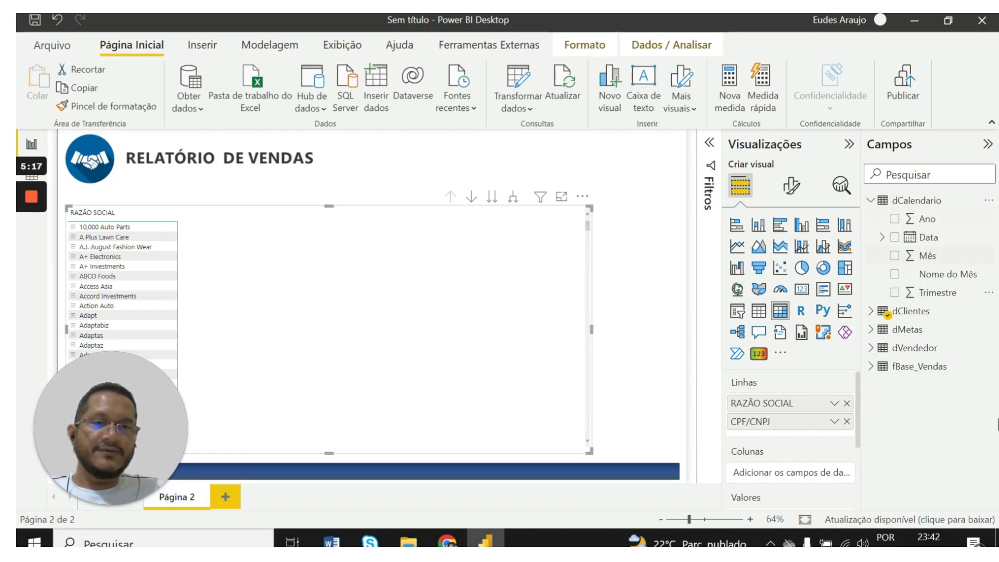
pyautogui.click(952, 276)
pyautogui.moveTo(952, 278); pyautogui.dragTo(804, 471)
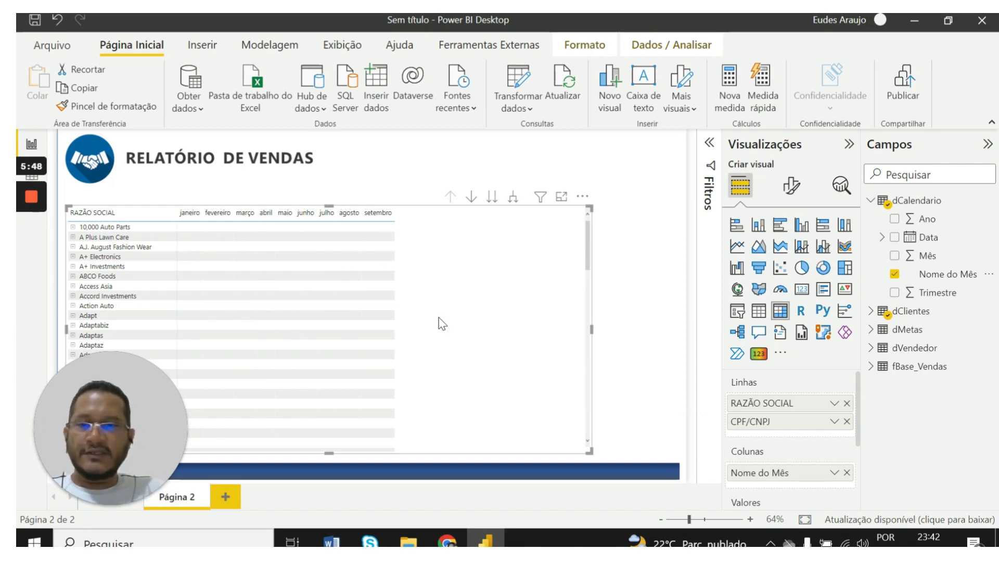
# Step: Add the Total Bruto measure from fBase_Vendas to the matrix values and widen the matrix until every month and the Total column fit
pyautogui.click(871, 366)
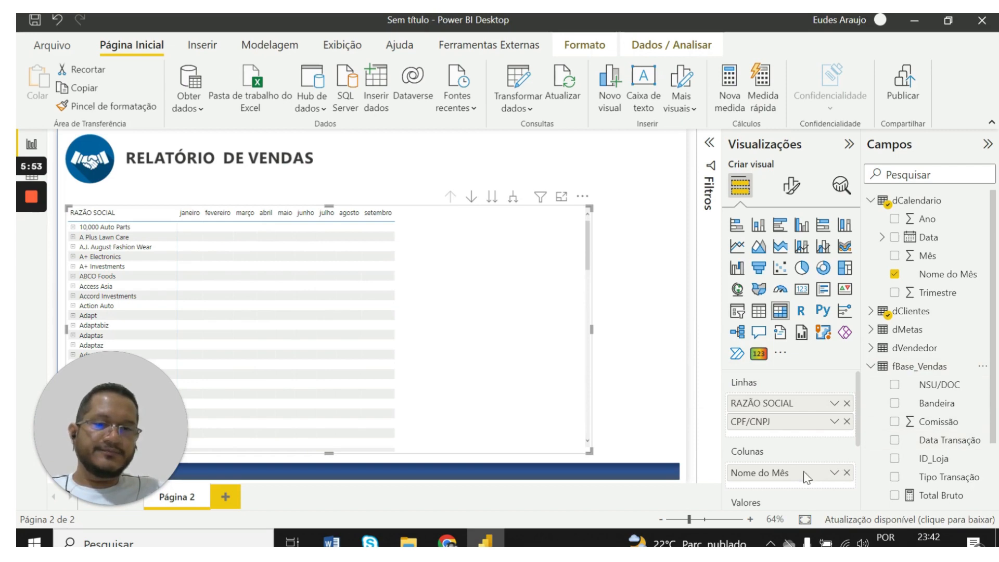
pyautogui.scroll(-1, 806, 475)
pyautogui.scroll(-1, 816, 450)
pyautogui.scroll(-1, 946, 457)
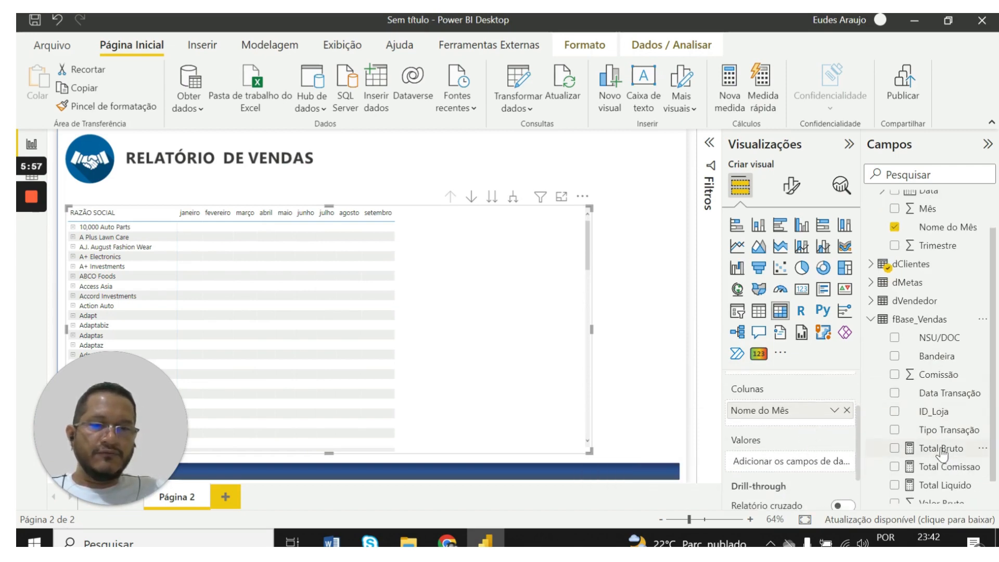
pyautogui.moveTo(944, 456); pyautogui.dragTo(799, 466)
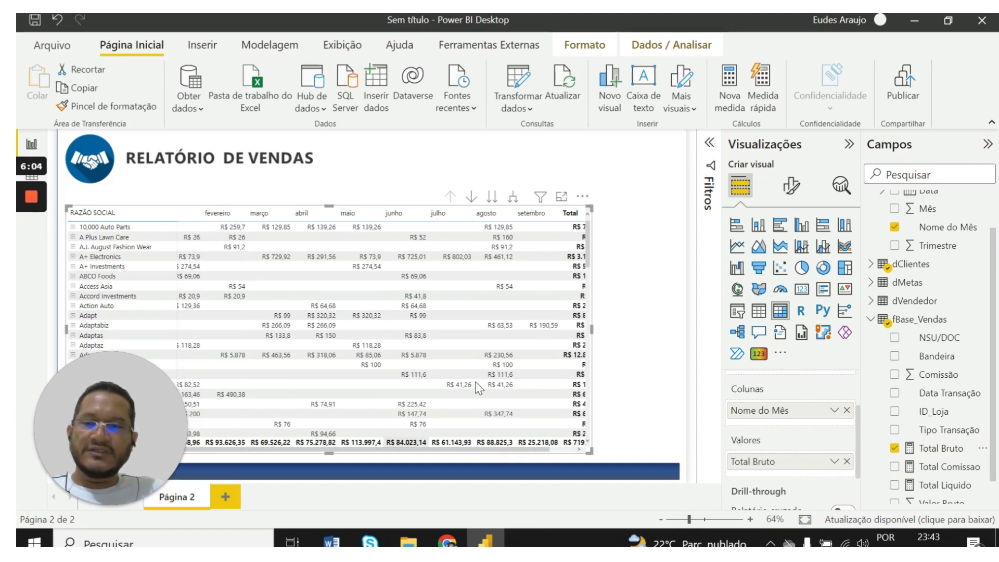
pyautogui.moveTo(588, 343); pyautogui.dragTo(647, 336)
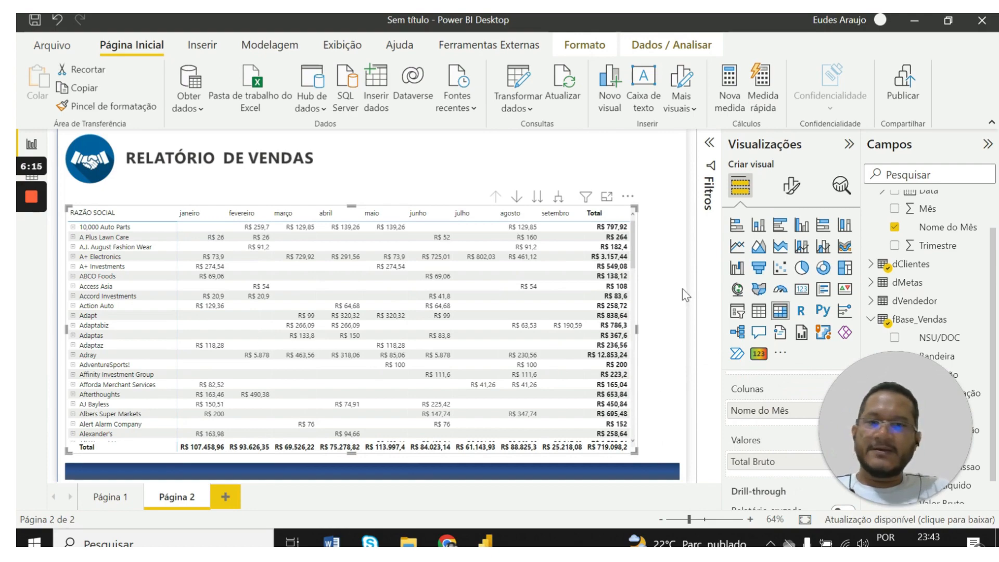
# Step: Examine the matrix's monthly sales per company, its Total column and its total row
pyautogui.moveTo(633, 245); pyautogui.dragTo(633, 212)
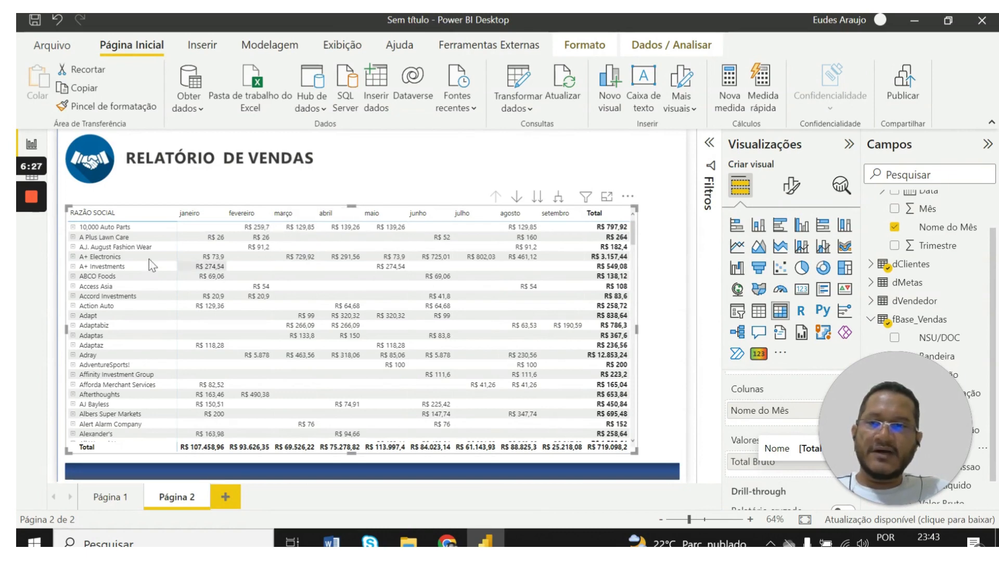
pyautogui.scroll(-6, 332, 387)
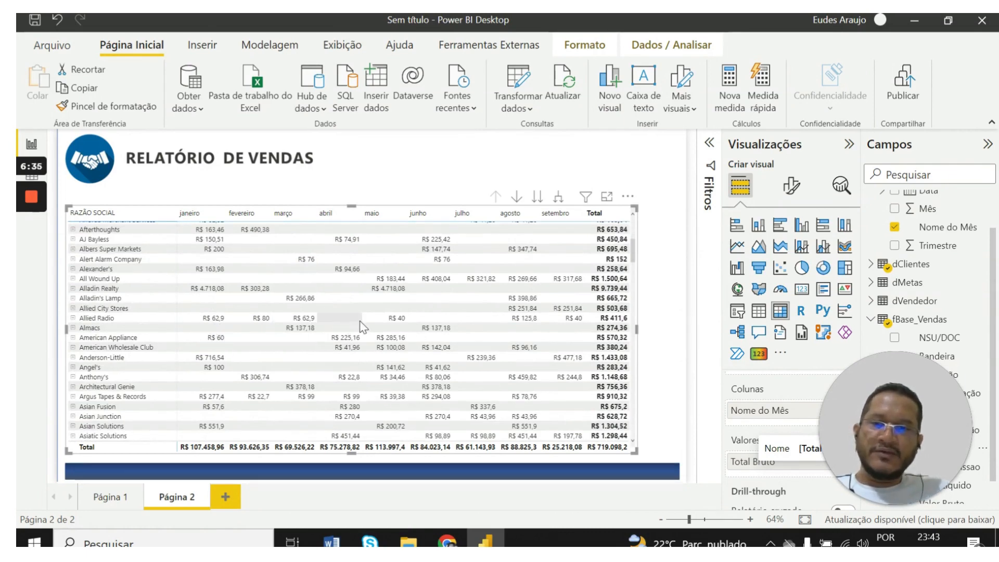
pyautogui.scroll(5, 362, 327)
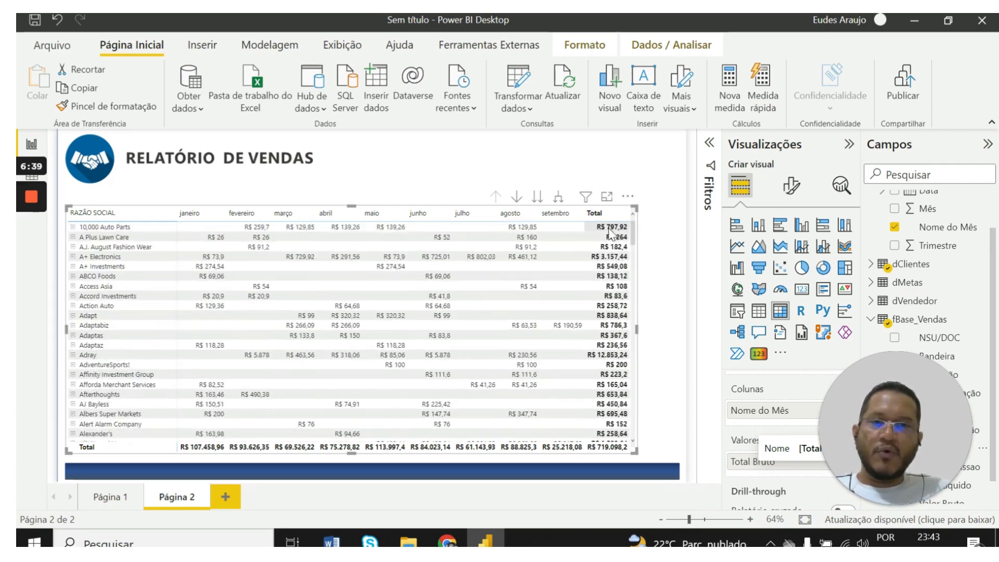
pyautogui.moveTo(614, 232)
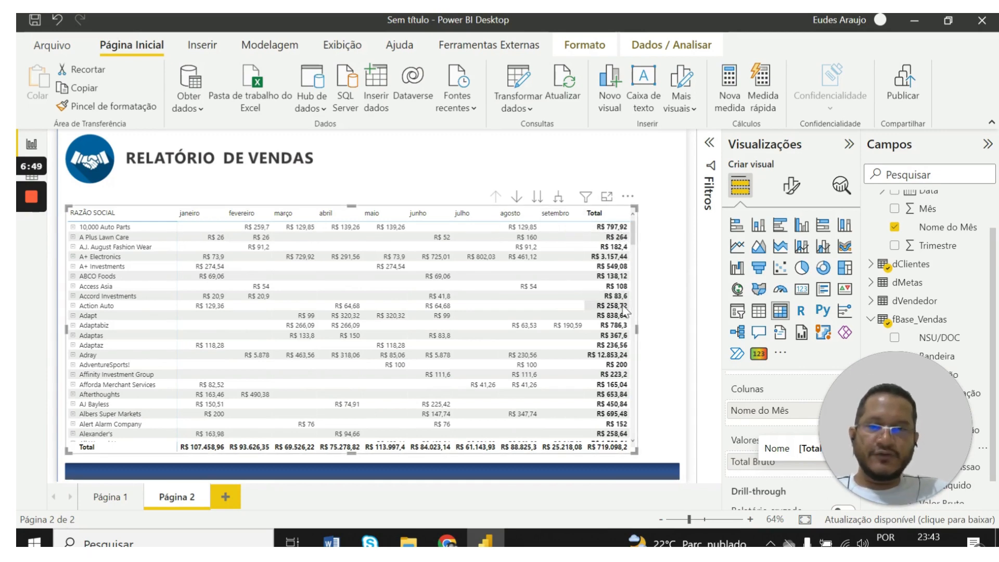
pyautogui.moveTo(624, 309)
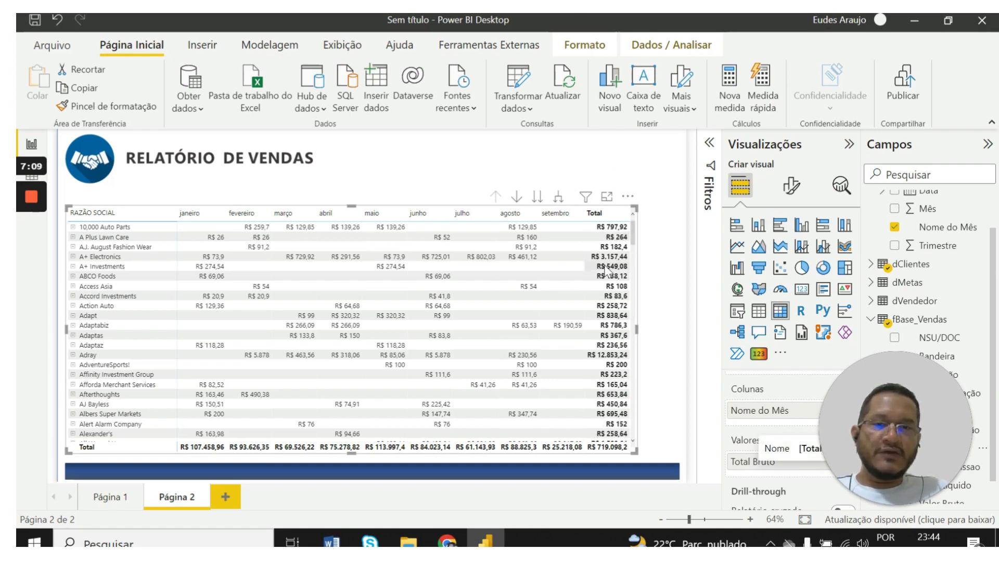
pyautogui.moveTo(35, 202)
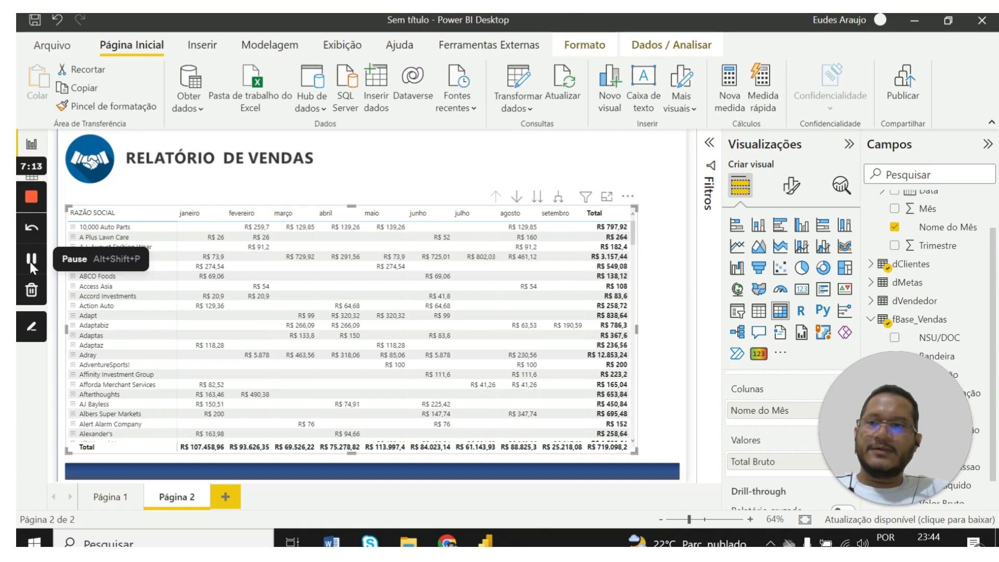
pyautogui.click(399, 178)
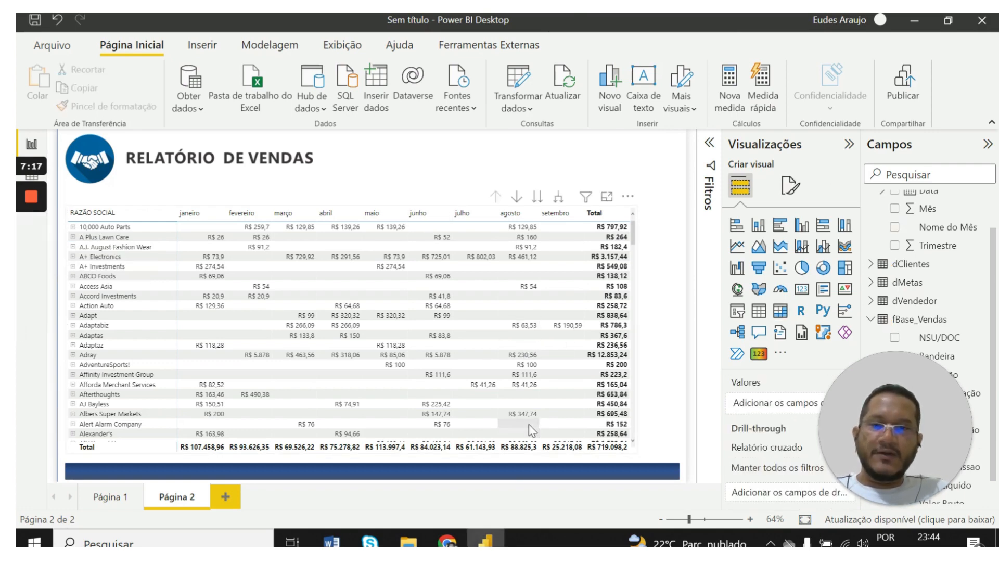
pyautogui.scroll(-2, 156, 353)
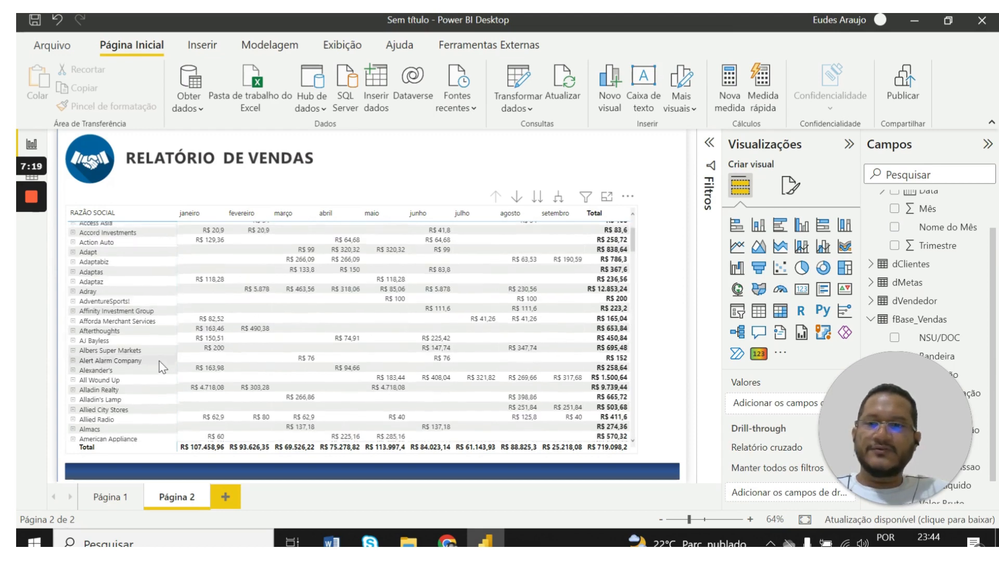
pyautogui.scroll(2, 162, 366)
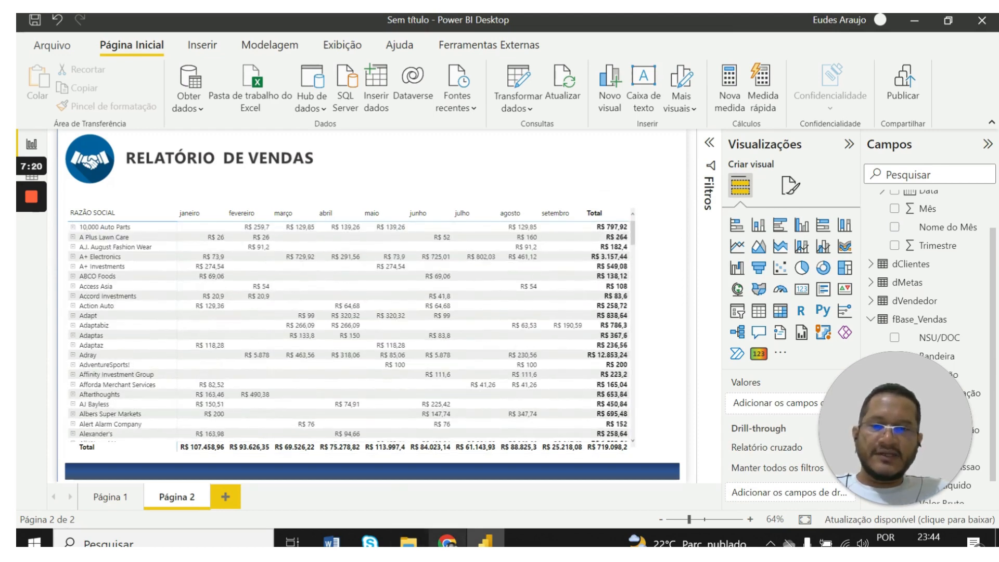
# Step: Switch to the published report in the browser to examine its matrix's header styling, and return to Power BI Desktop
pyautogui.click(447, 541)
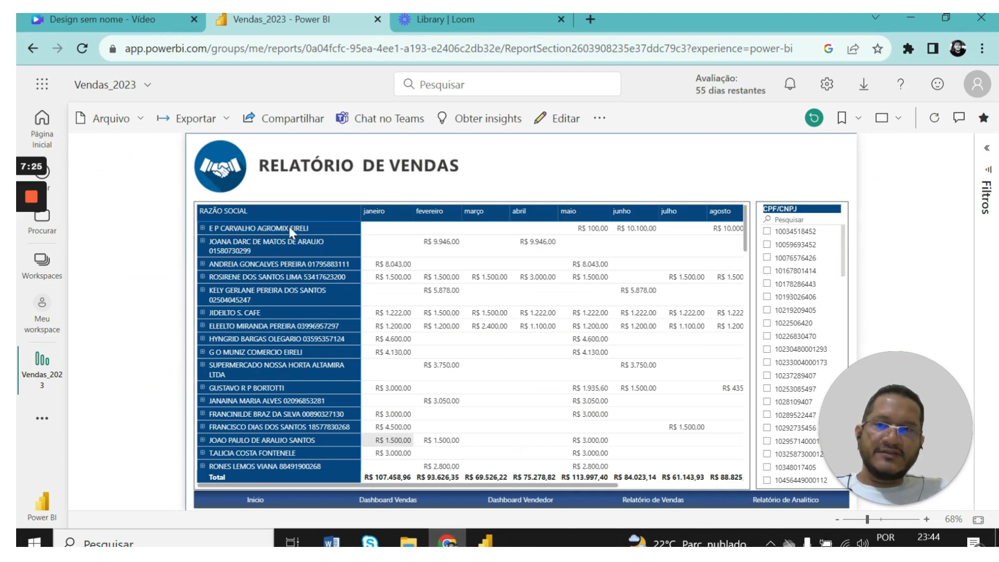
pyautogui.scroll(-3, 272, 390)
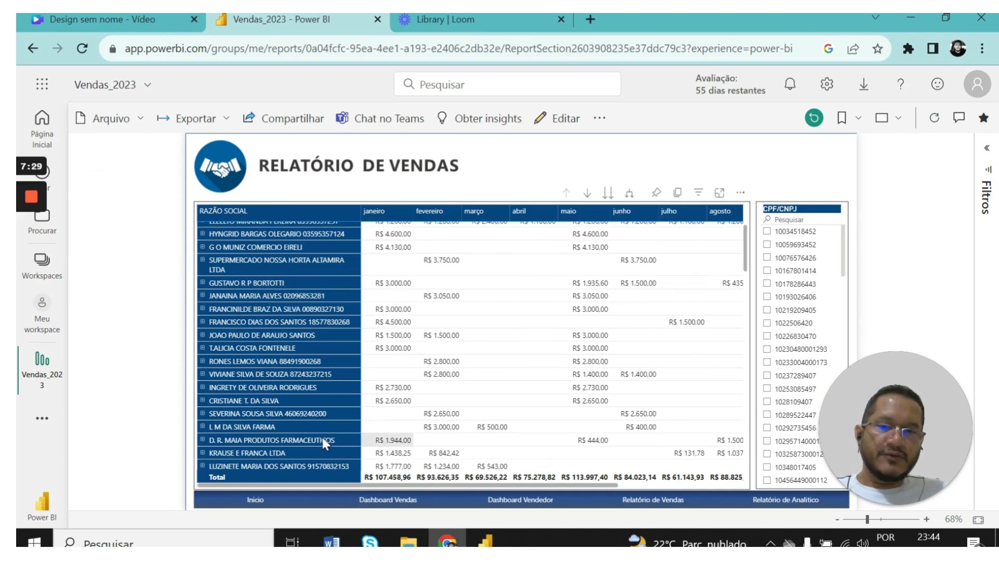
pyautogui.scroll(3, 321, 435)
pyautogui.click(485, 541)
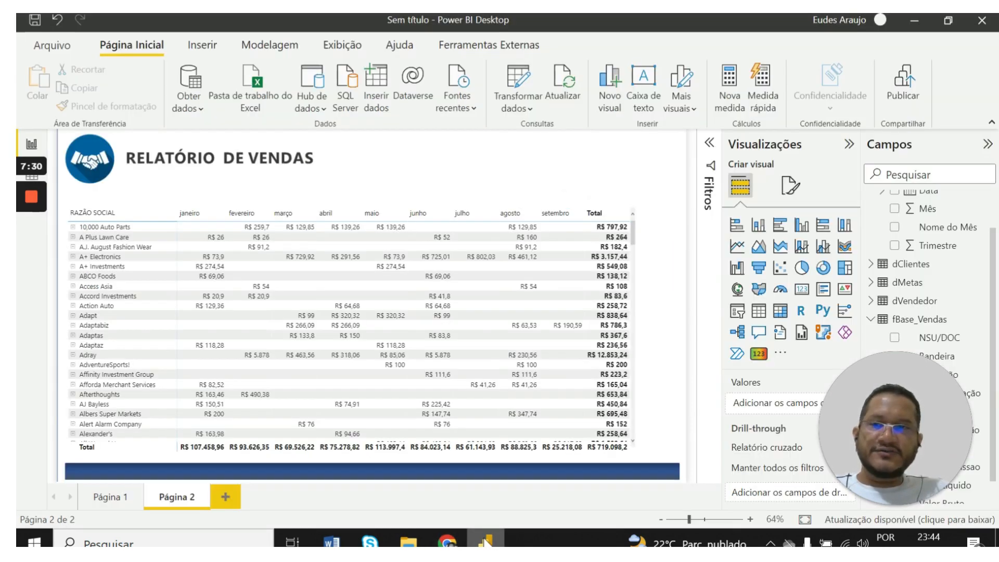
# Step: Apply the Cabeçalho em negrito style preset to the matrix
pyautogui.click(632, 447)
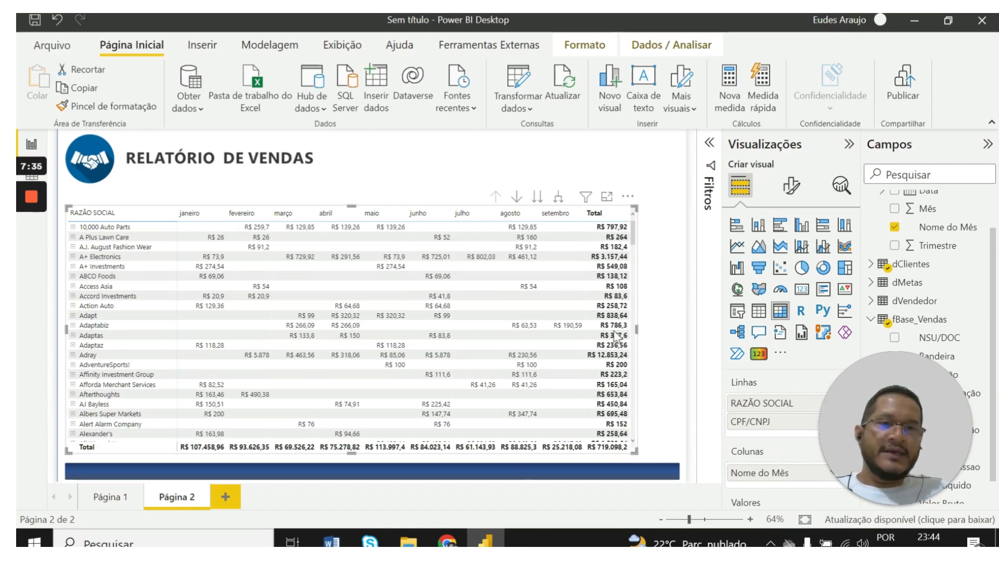
pyautogui.click(790, 186)
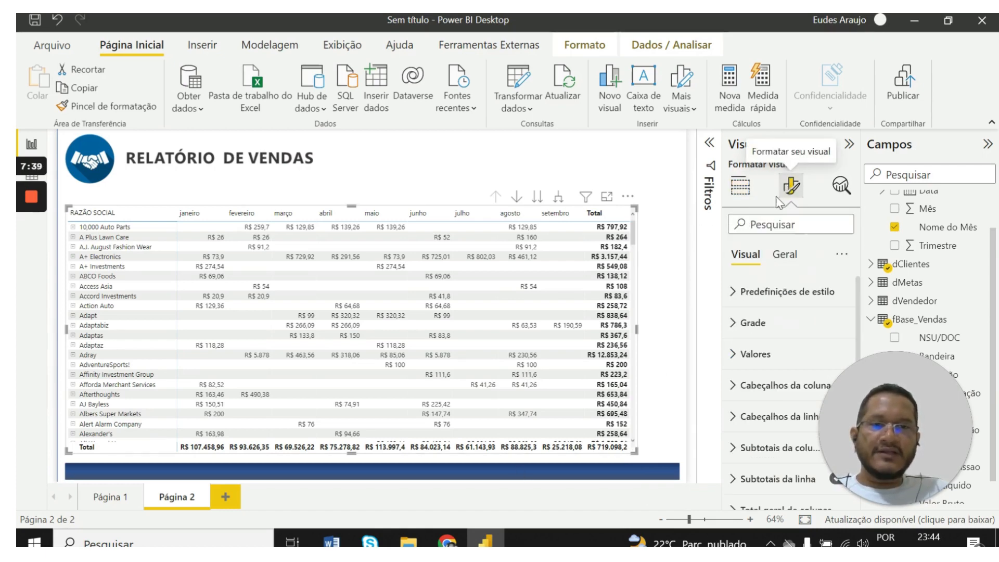
pyautogui.click(735, 293)
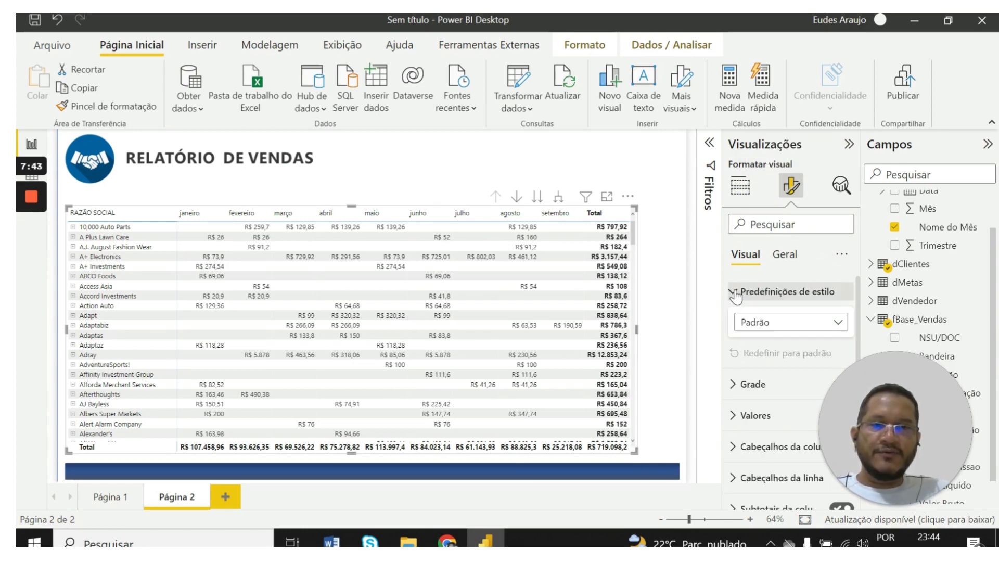
pyautogui.click(838, 323)
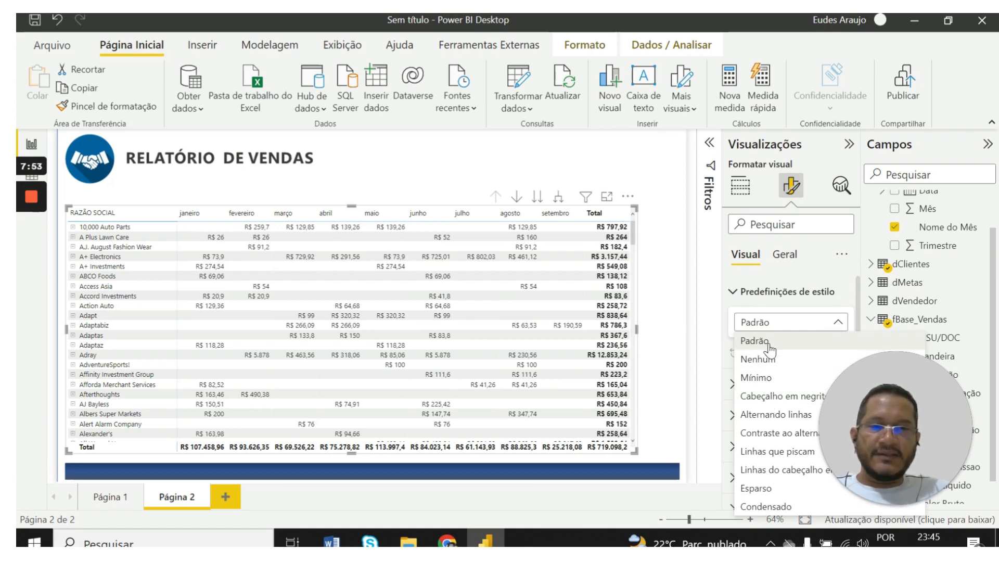
pyautogui.click(767, 401)
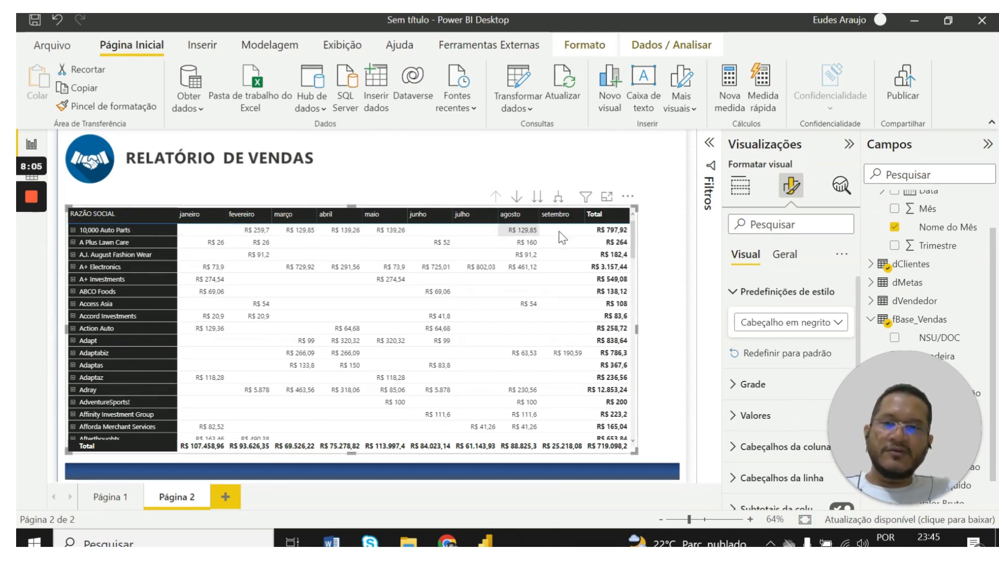
# Step: Look through the restyled matrix's rows to check its column and row header formatting
pyautogui.scroll(-6, 222, 386)
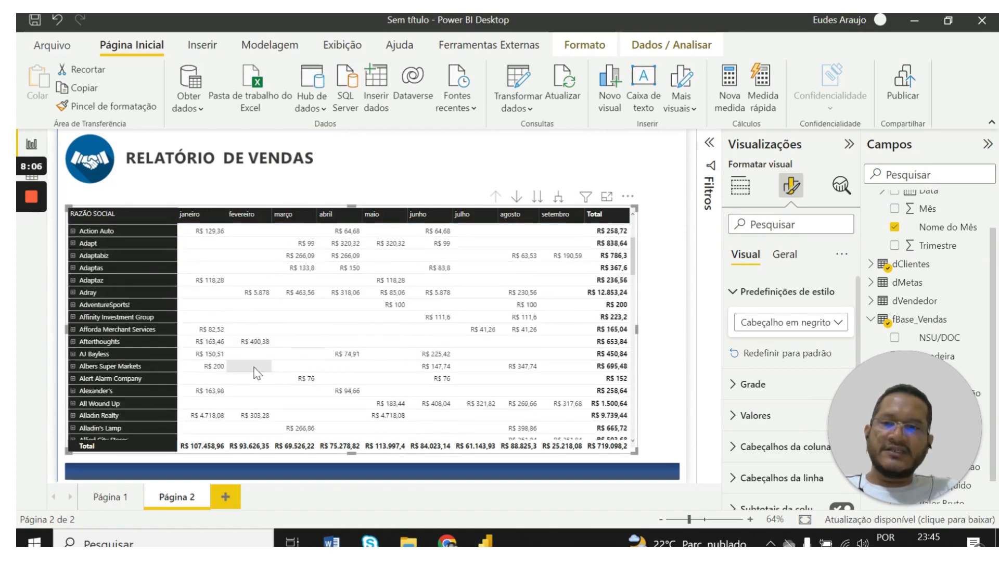
pyautogui.scroll(6, 247, 375)
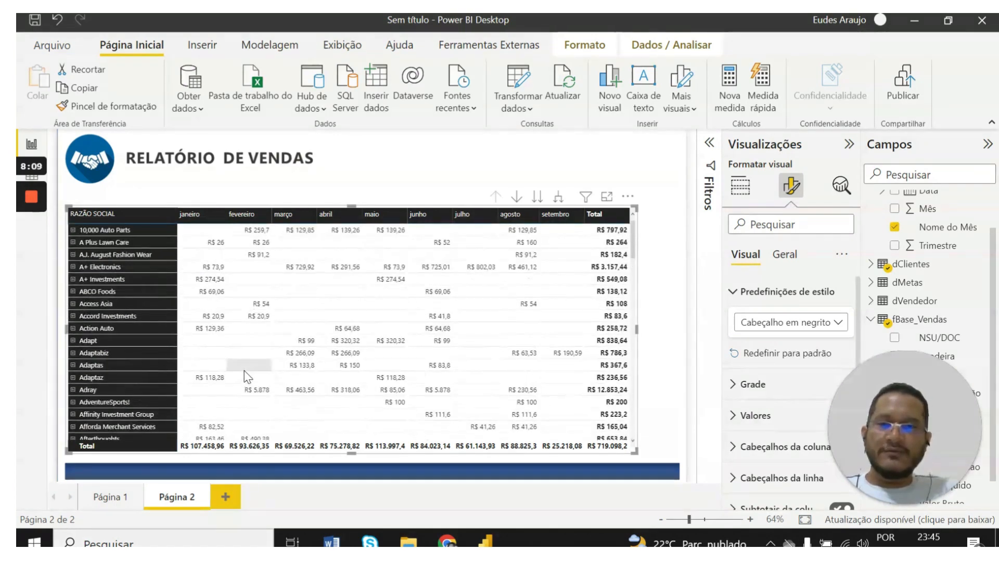
pyautogui.scroll(-5, 247, 375)
pyautogui.scroll(5, 245, 367)
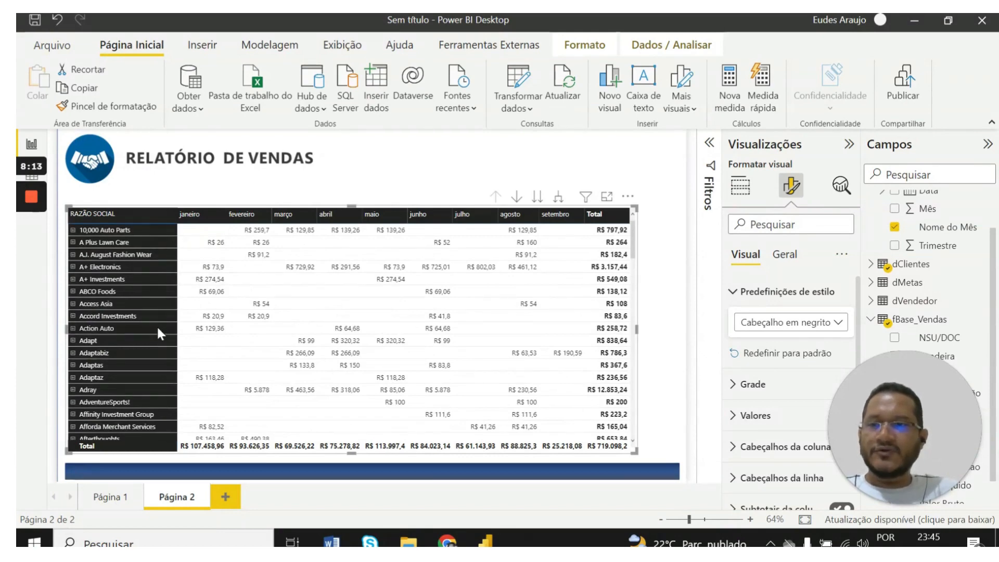
pyautogui.scroll(-3, 158, 325)
pyautogui.scroll(3, 158, 333)
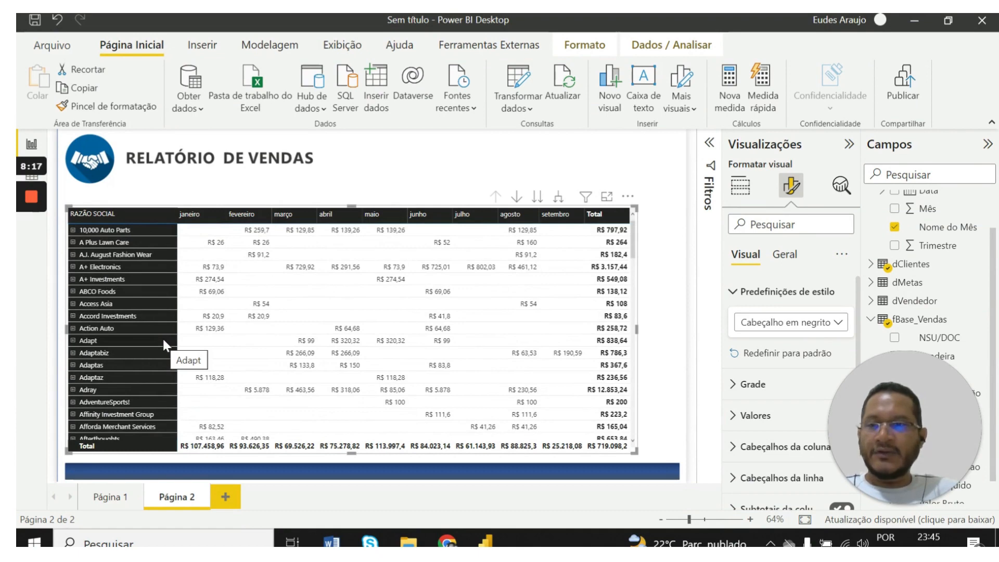
pyautogui.moveTo(30, 245)
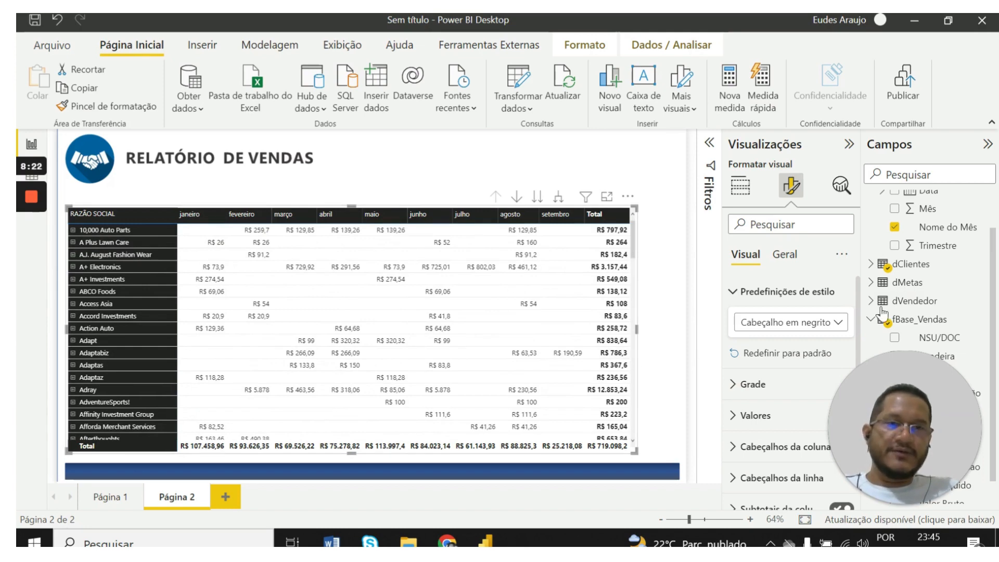
pyautogui.moveTo(867, 384)
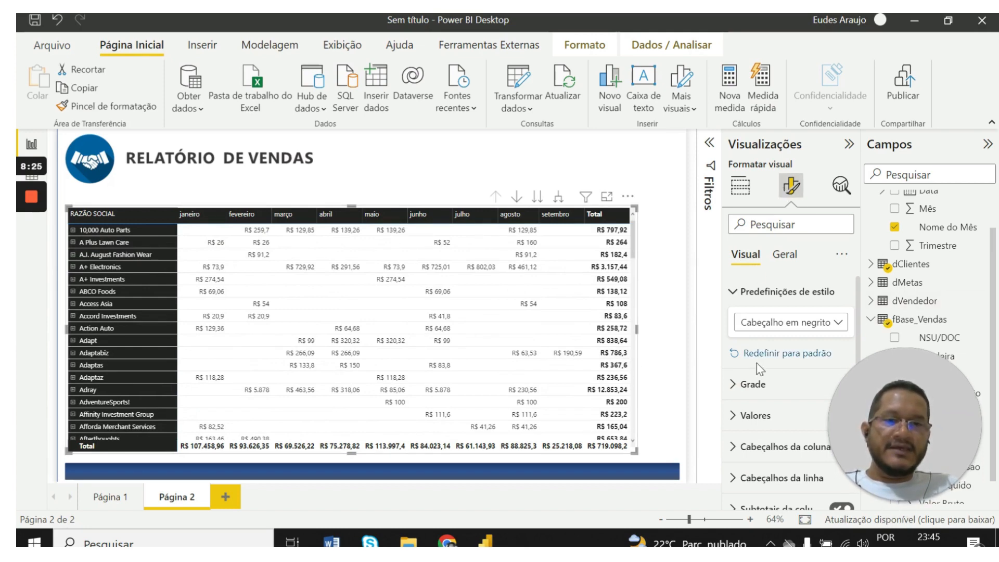
# Step: Set the background colour of the matrix's column headers (Cabeçalhos da coluna) to the darkest shade of the first theme blue
pyautogui.click(757, 292)
pyautogui.scroll(-1, 757, 383)
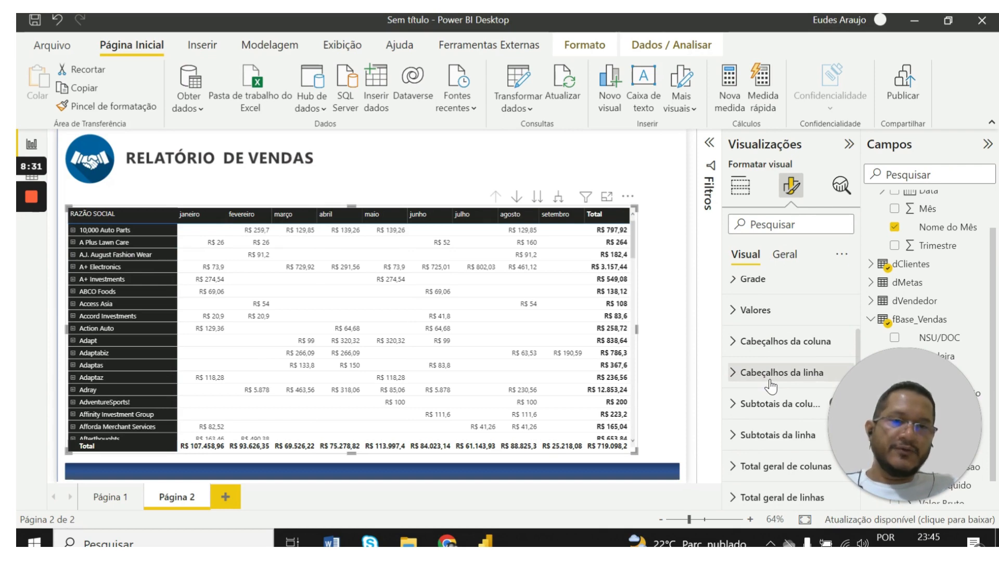
pyautogui.scroll(-1, 770, 385)
pyautogui.scroll(1, 764, 377)
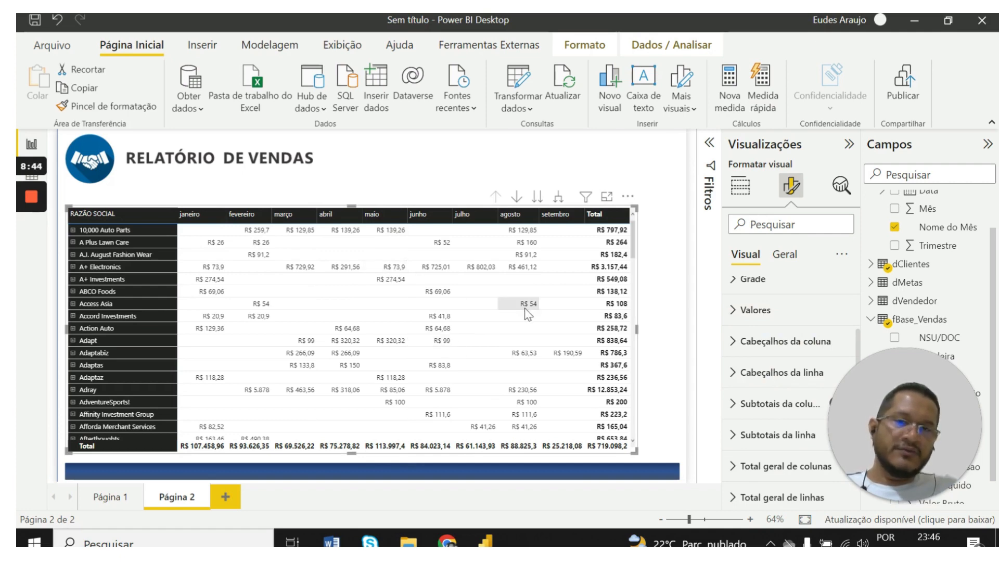
pyautogui.scroll(-2, 513, 356)
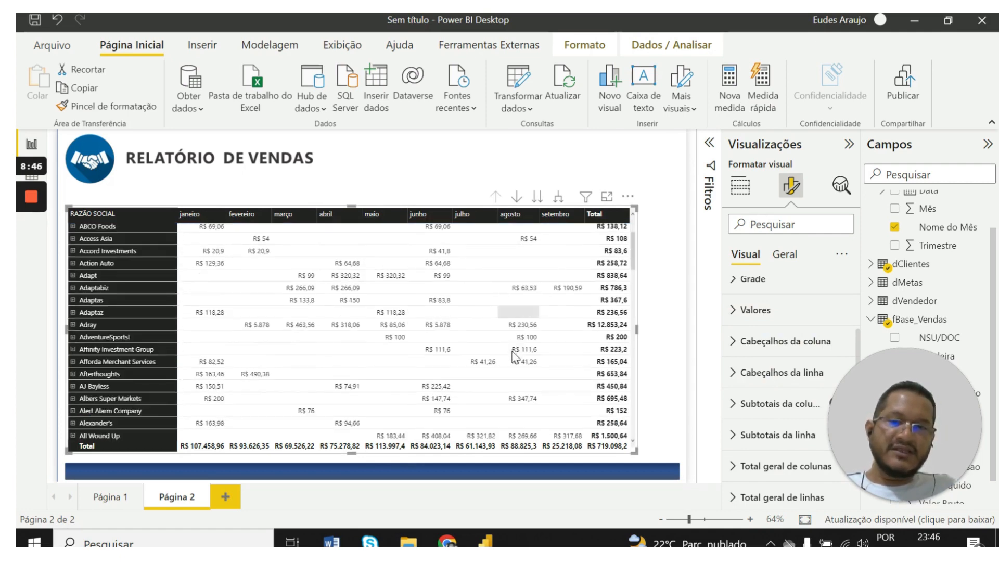
pyautogui.scroll(2, 514, 356)
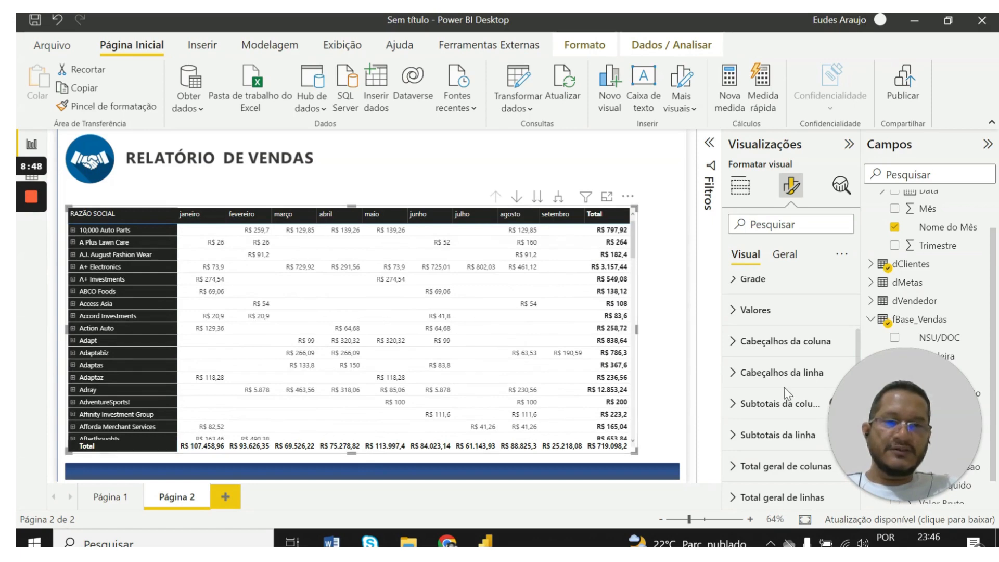
pyautogui.scroll(-1, 746, 377)
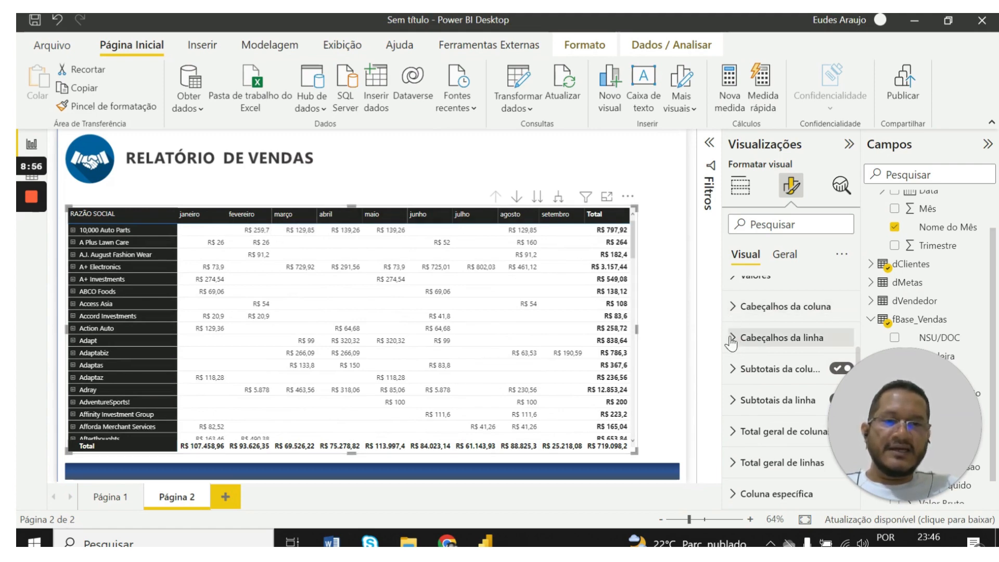
pyautogui.click(734, 309)
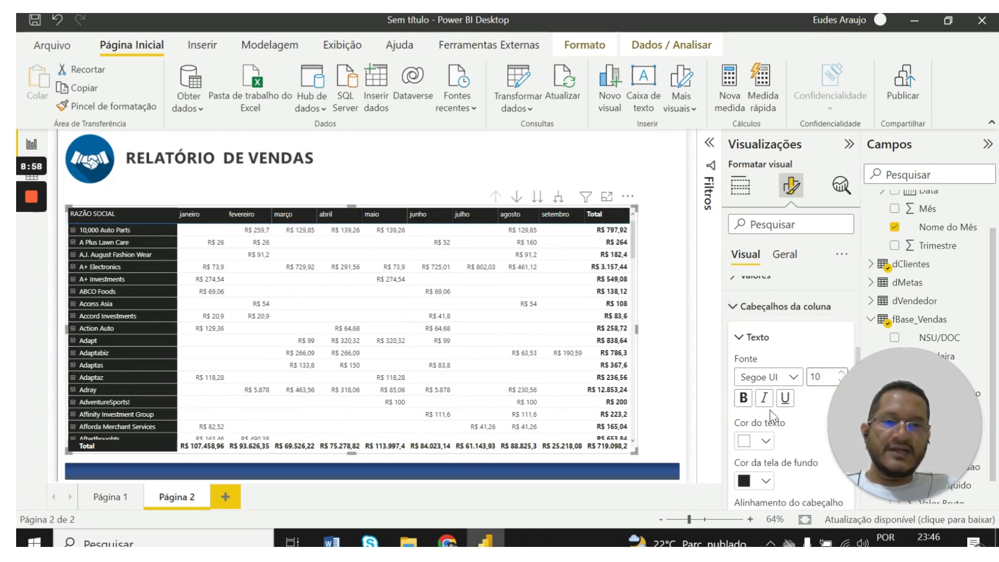
pyautogui.scroll(-2, 773, 424)
pyautogui.scroll(-1, 777, 438)
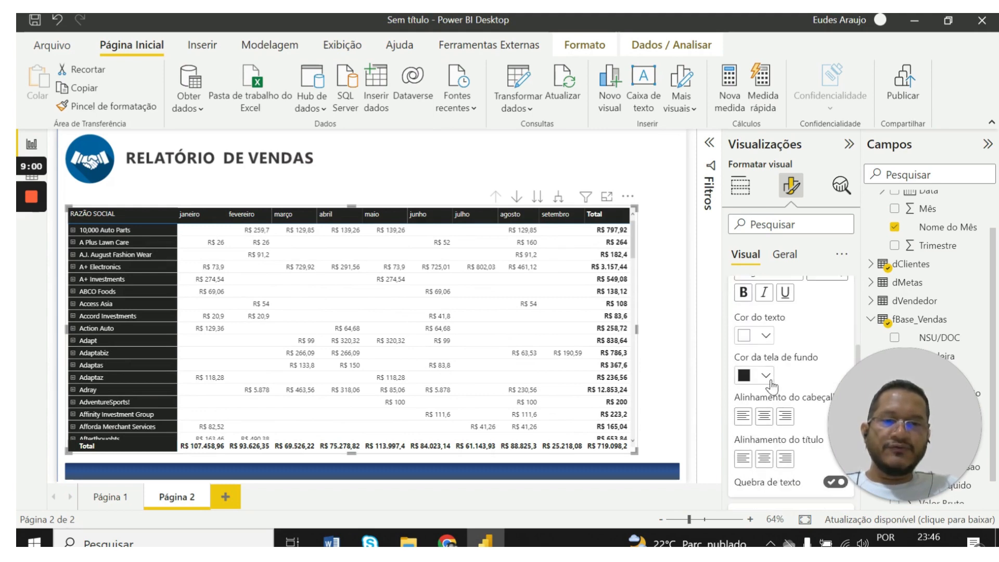
pyautogui.click(766, 376)
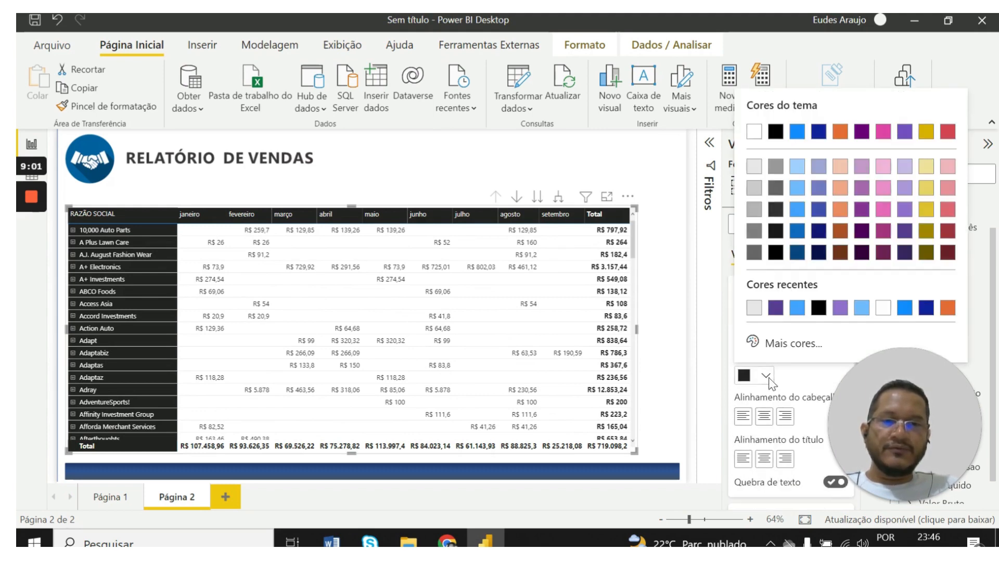
pyautogui.click(796, 253)
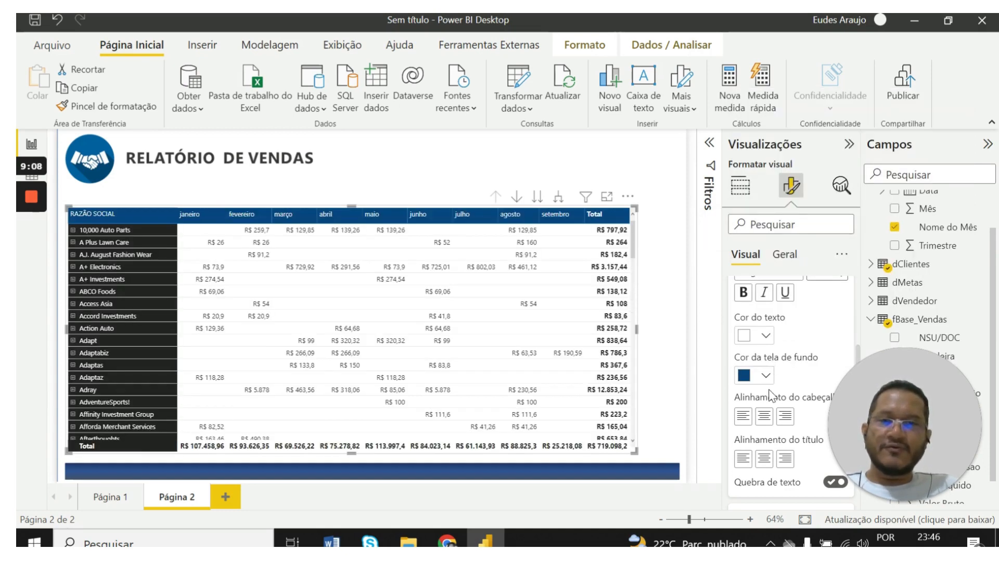
# Step: Widen the Visualizações pane and give the matrix's row headers (Cabeçalhos da linha) the same dark blue background colour as the column headers
pyautogui.scroll(5, 770, 396)
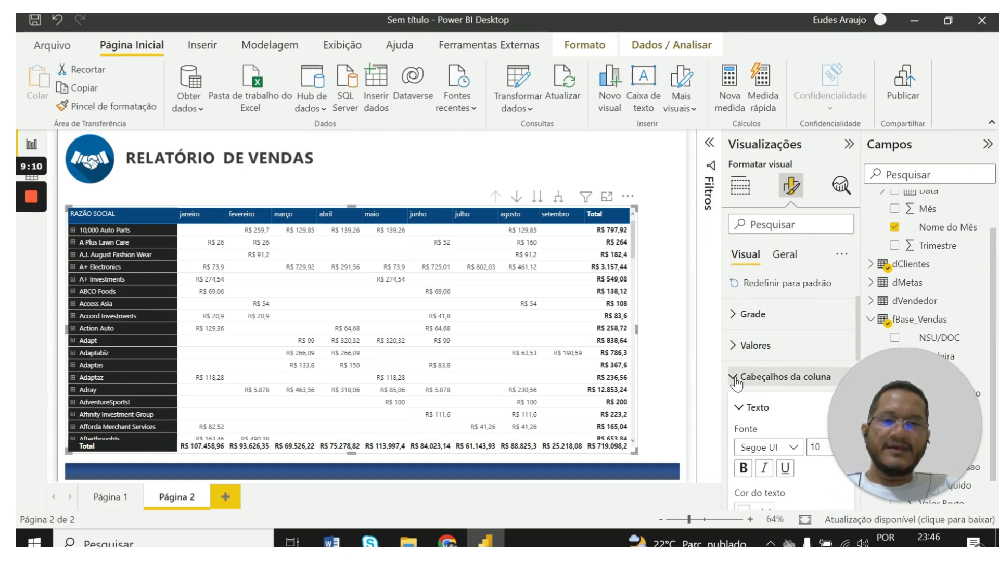
pyautogui.click(735, 383)
pyautogui.scroll(-2, 735, 382)
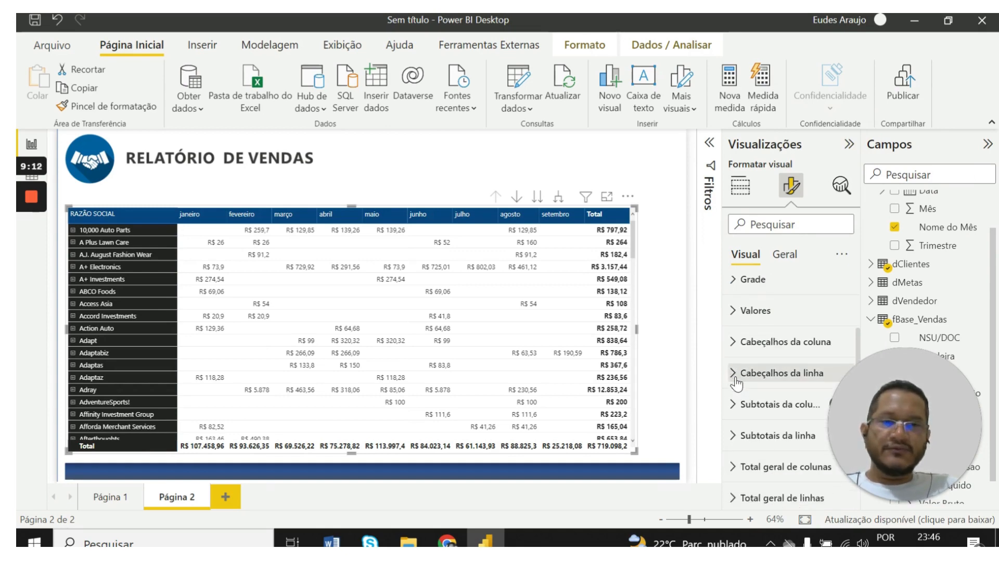
pyautogui.scroll(-1, 769, 432)
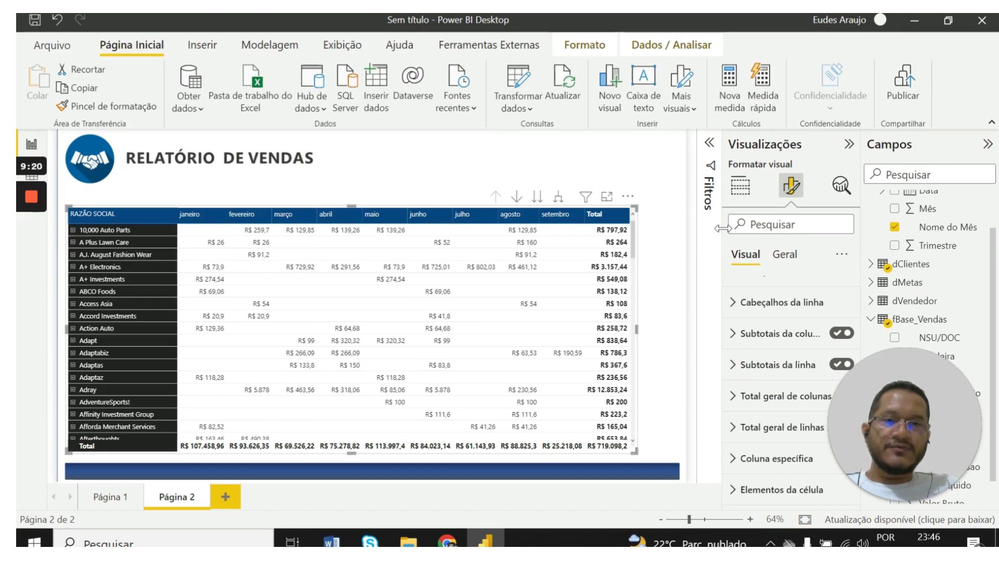
pyautogui.moveTo(722, 227); pyautogui.dragTo(672, 240)
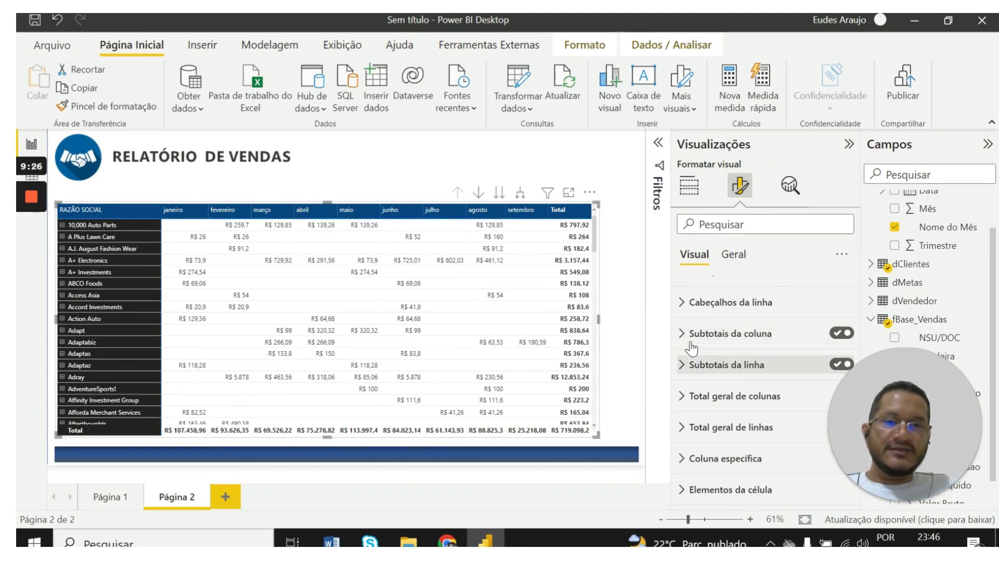
pyautogui.click(680, 303)
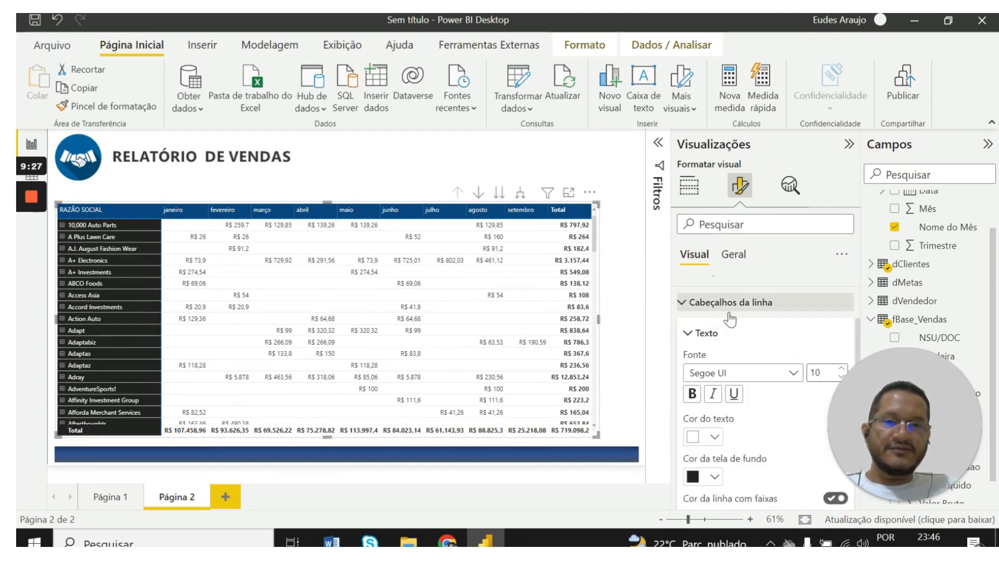
pyautogui.scroll(-3, 697, 326)
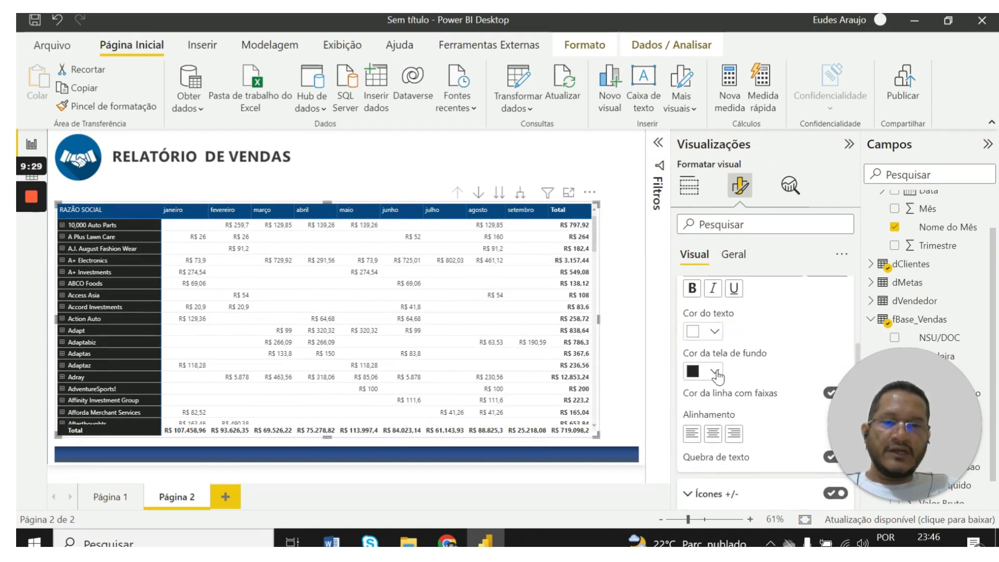
pyautogui.click(716, 372)
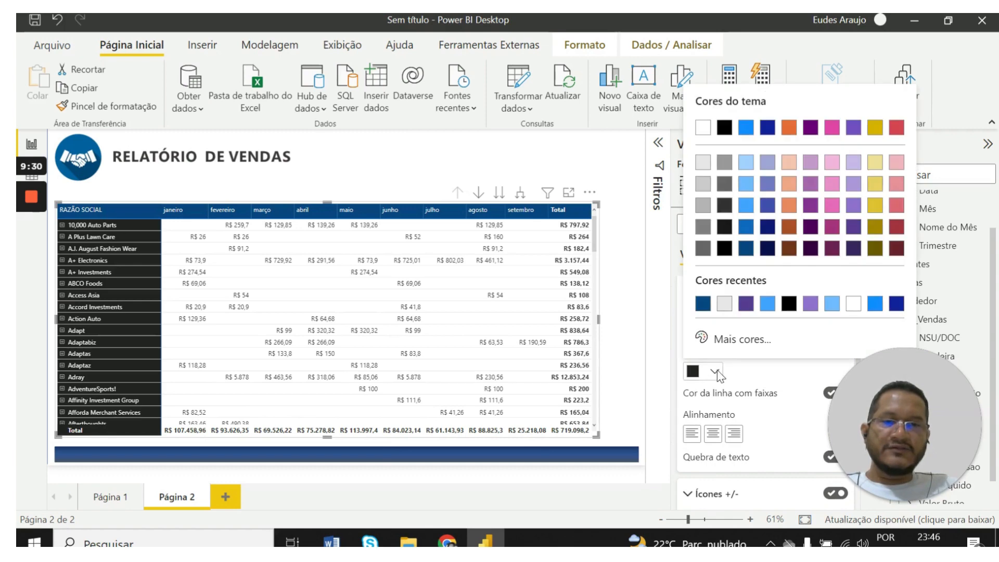
pyautogui.click(703, 303)
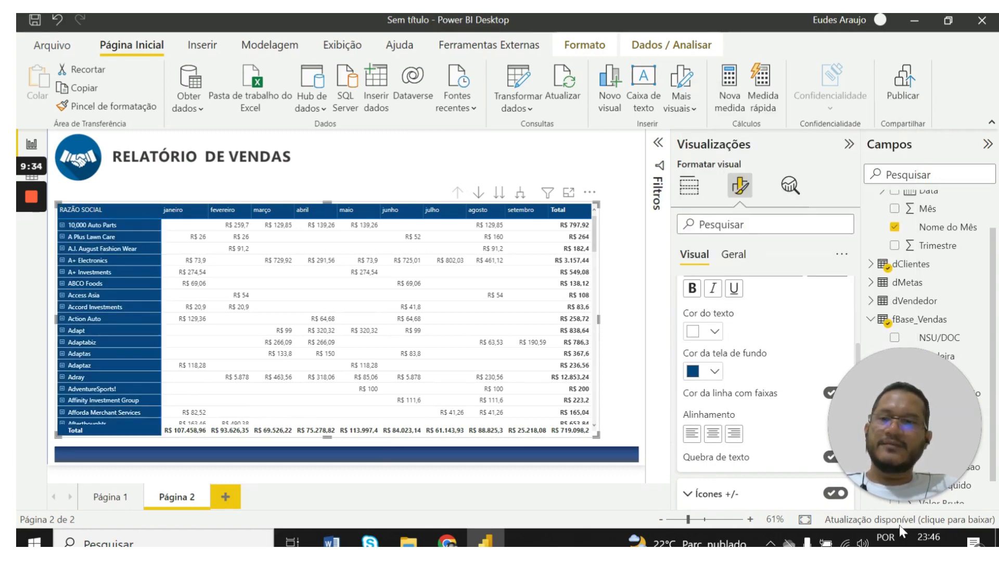
# Step: Look through the recoloured matrix's rows, compare it with the published report in the browser, and return to Power BI Desktop
pyautogui.scroll(-3, 291, 353)
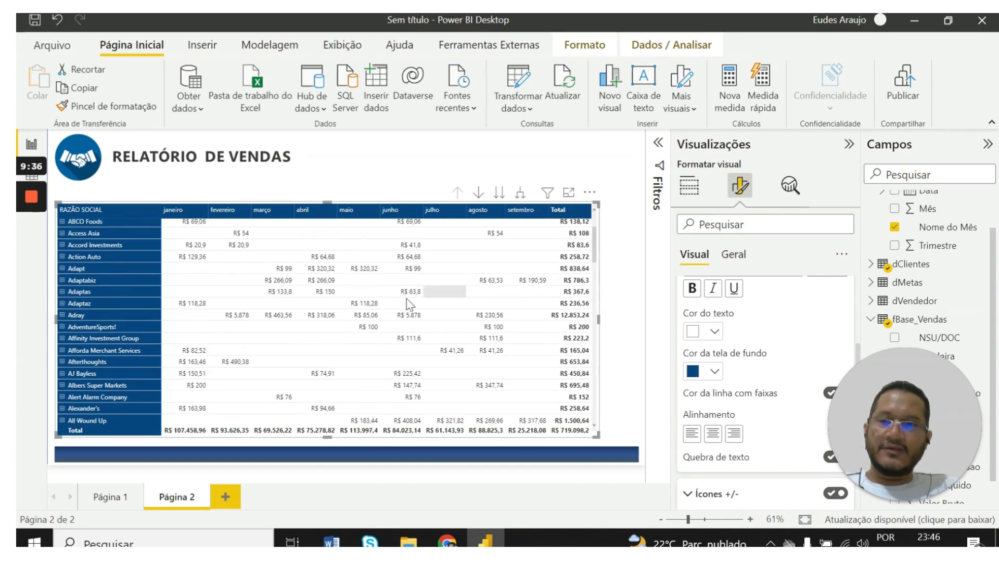
pyautogui.scroll(3, 371, 323)
pyautogui.scroll(-15, 372, 328)
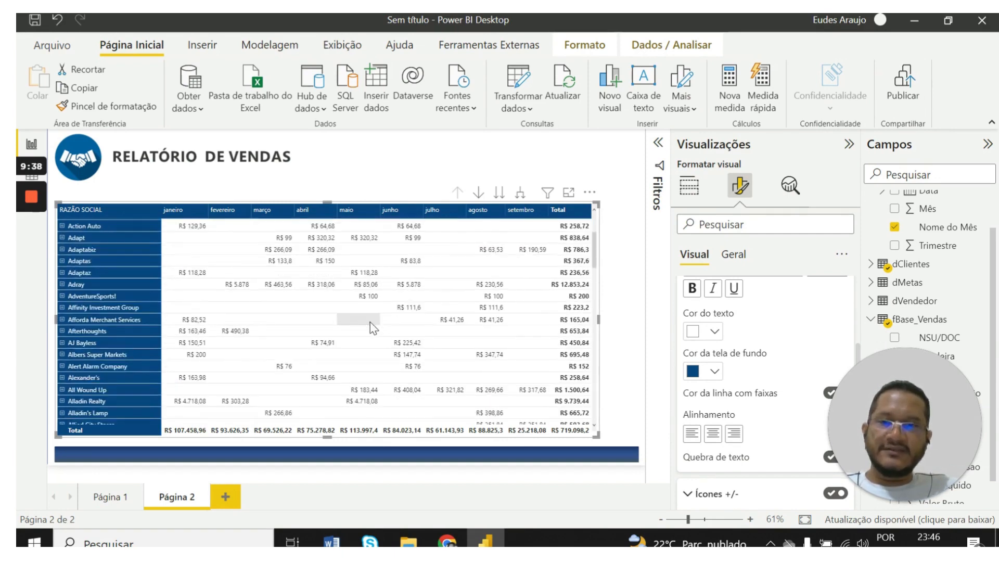
pyautogui.scroll(15, 411, 344)
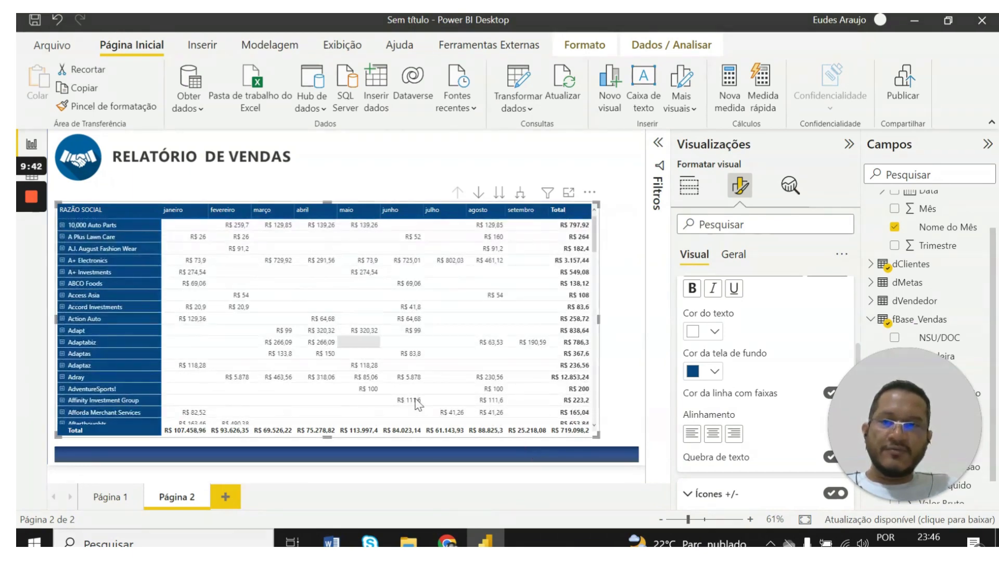
pyautogui.click(448, 541)
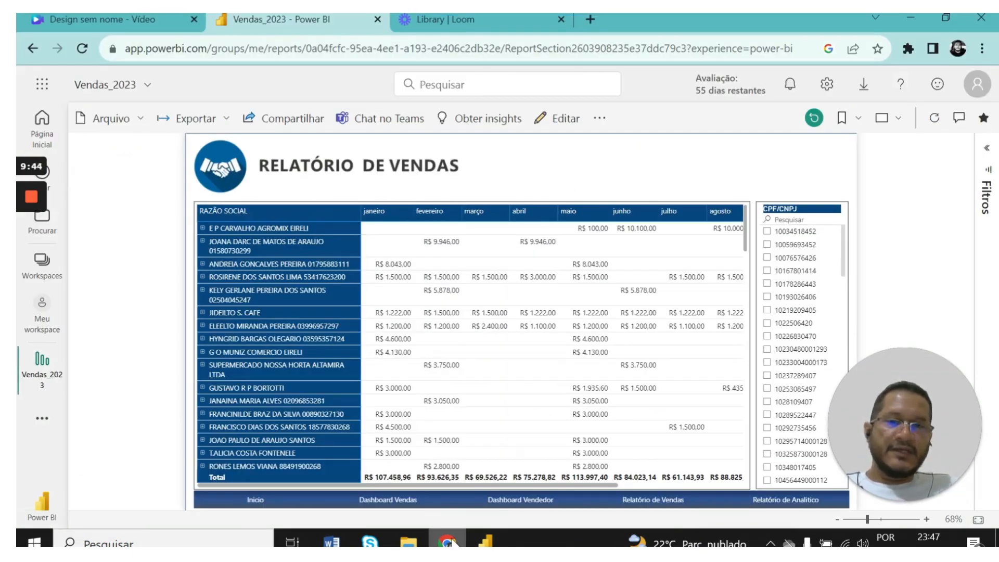
pyautogui.click(450, 541)
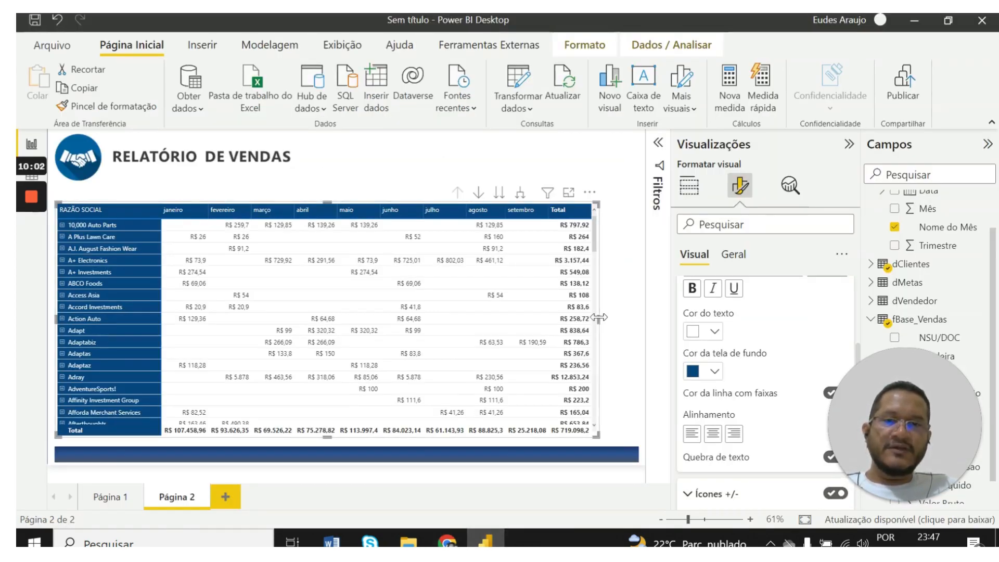
# Step: Narrow the matrix from its right edge to free space beside it, check its last columns, and deselect it
pyautogui.moveTo(598, 325); pyautogui.dragTo(556, 320)
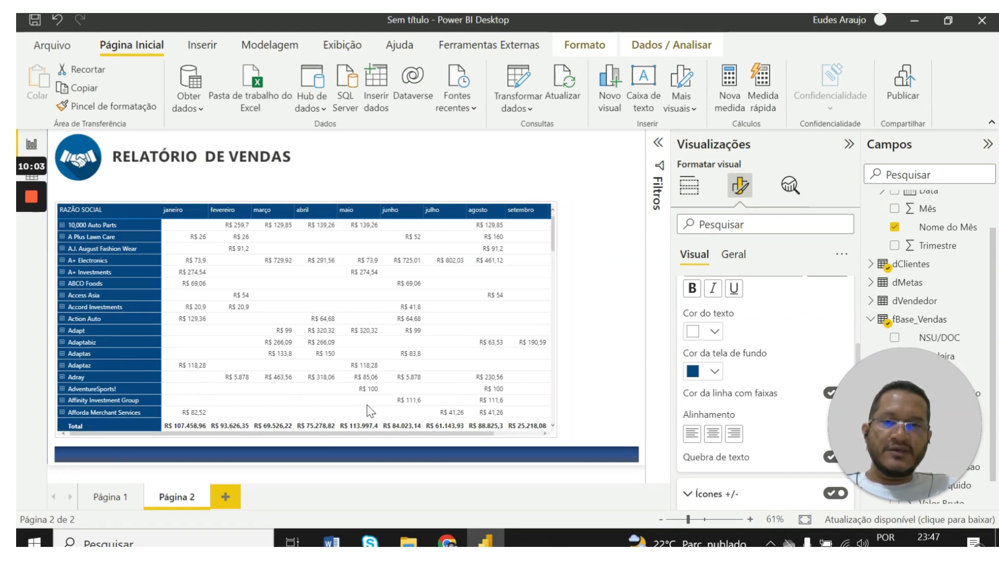
pyautogui.moveTo(350, 435); pyautogui.dragTo(437, 436)
pyautogui.click(615, 349)
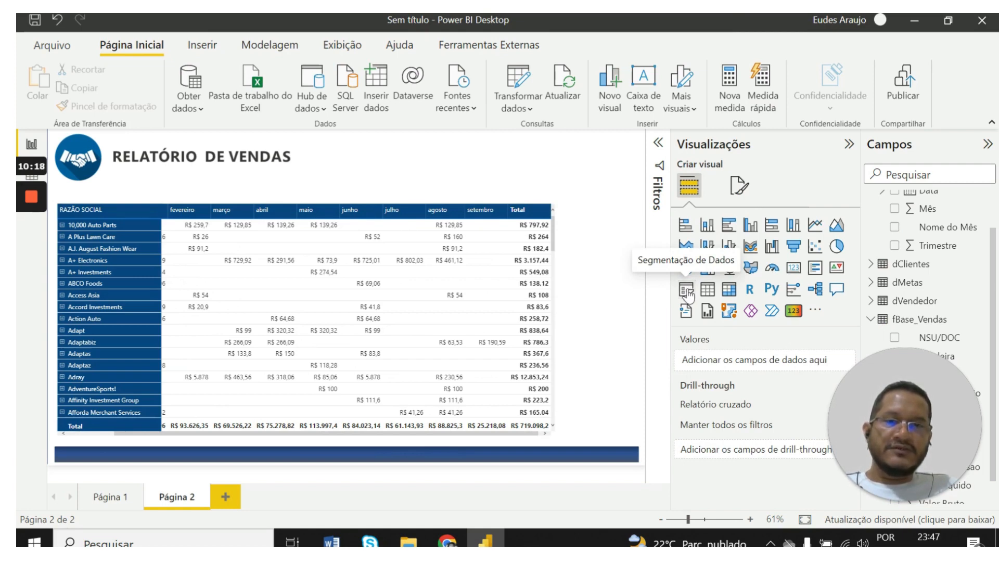
# Step: Add a Segmentação de Dados visual and fit it into the free space beside the matrix, matching the matrix's height
pyautogui.click(687, 292)
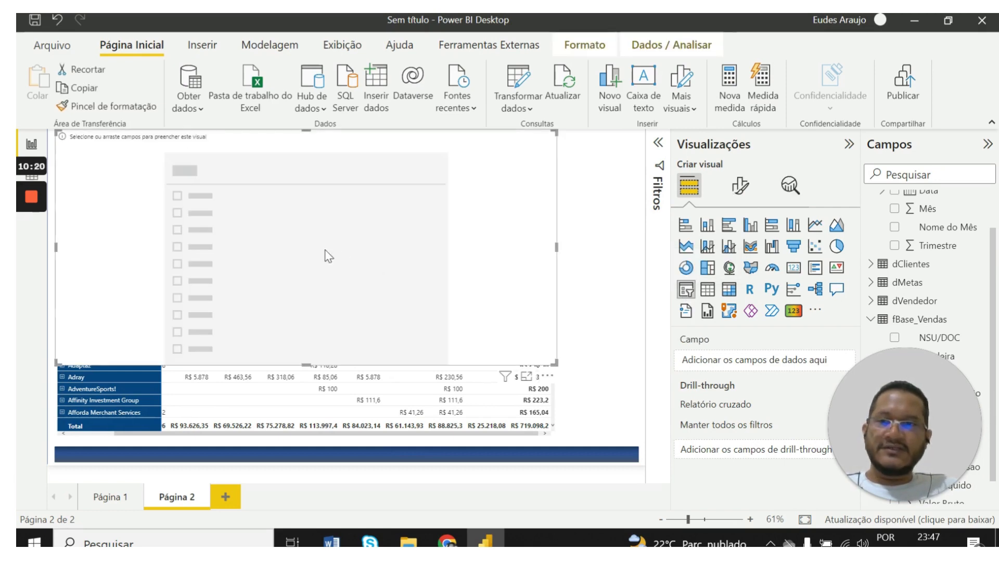
pyautogui.moveTo(373, 276); pyautogui.dragTo(398, 287)
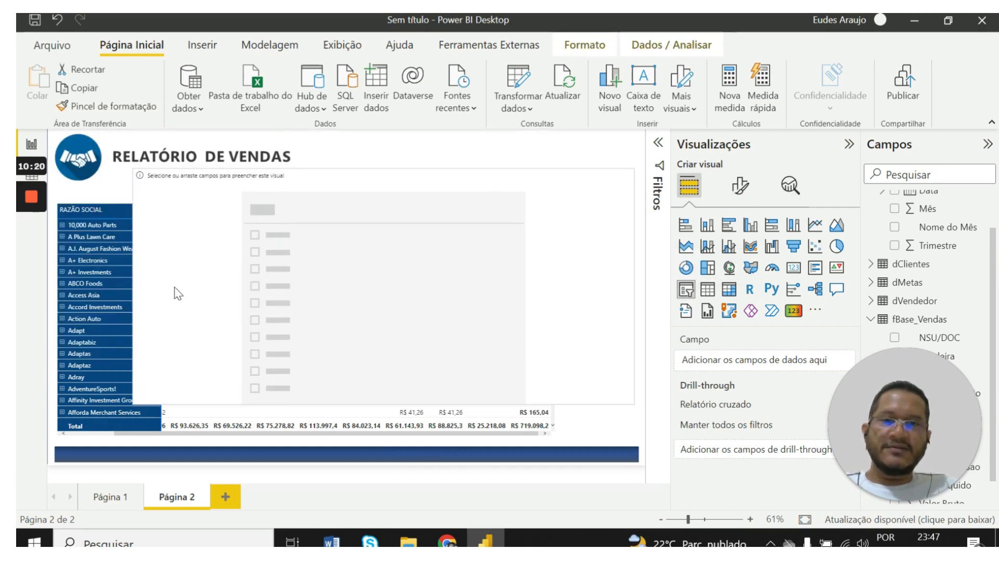
pyautogui.moveTo(138, 294); pyautogui.dragTo(568, 310)
pyautogui.moveTo(604, 173); pyautogui.dragTo(604, 210)
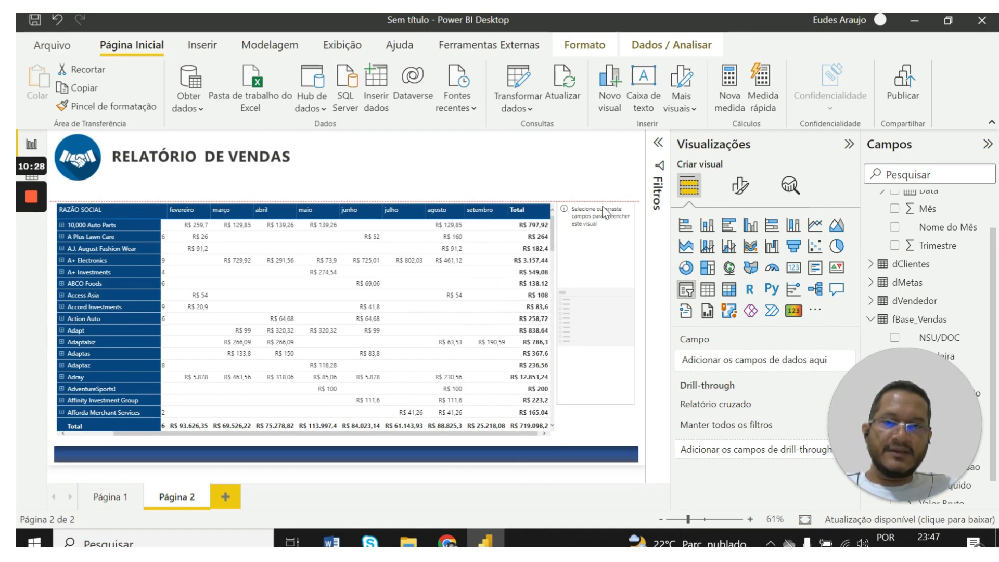
pyautogui.moveTo(626, 440); pyautogui.dragTo(626, 439)
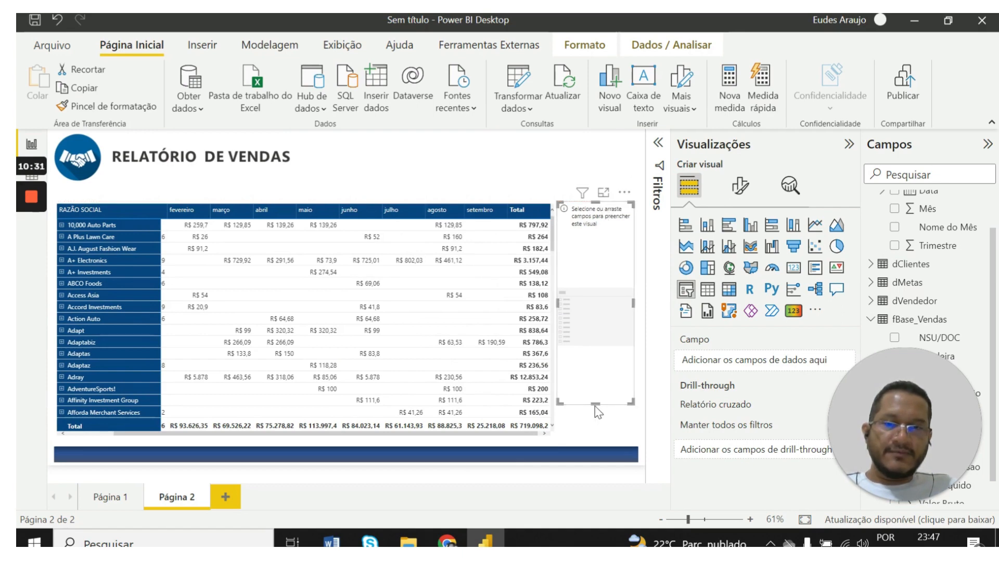
pyautogui.moveTo(594, 403); pyautogui.dragTo(600, 443)
pyautogui.click(439, 192)
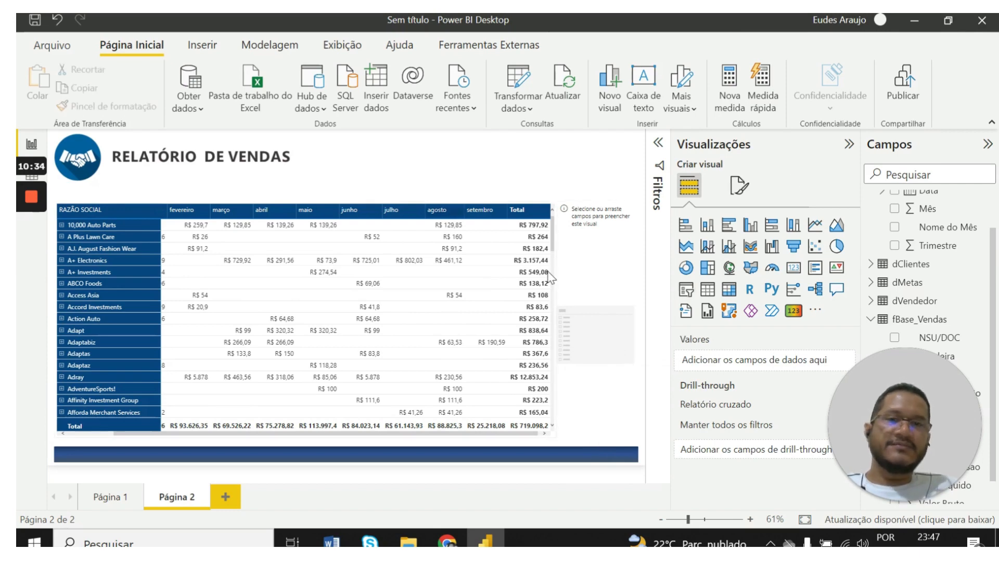
# Step: Assign the CPF/CNPJ field from the dClientes table to the empty slicer
pyautogui.click(588, 280)
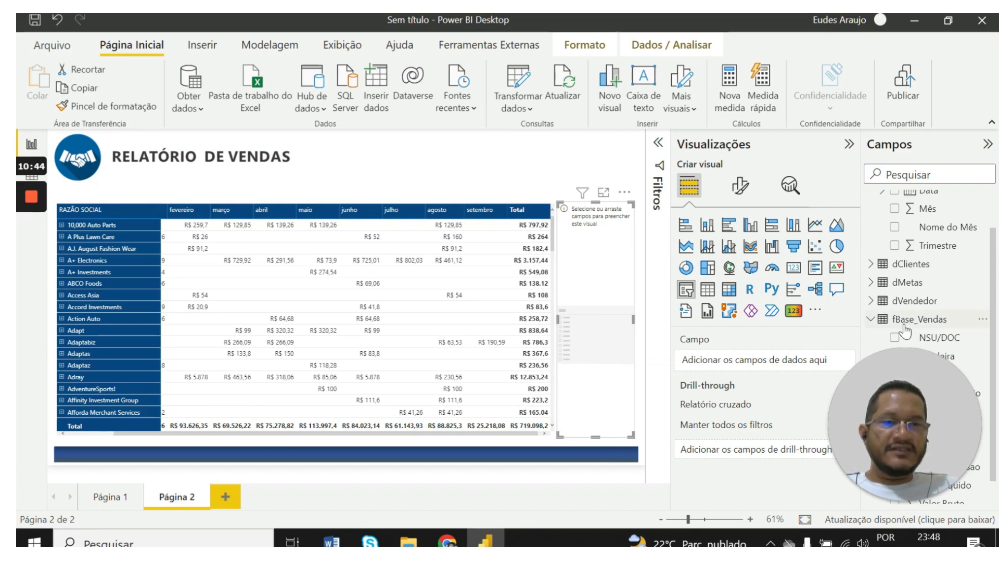
pyautogui.scroll(2, 900, 317)
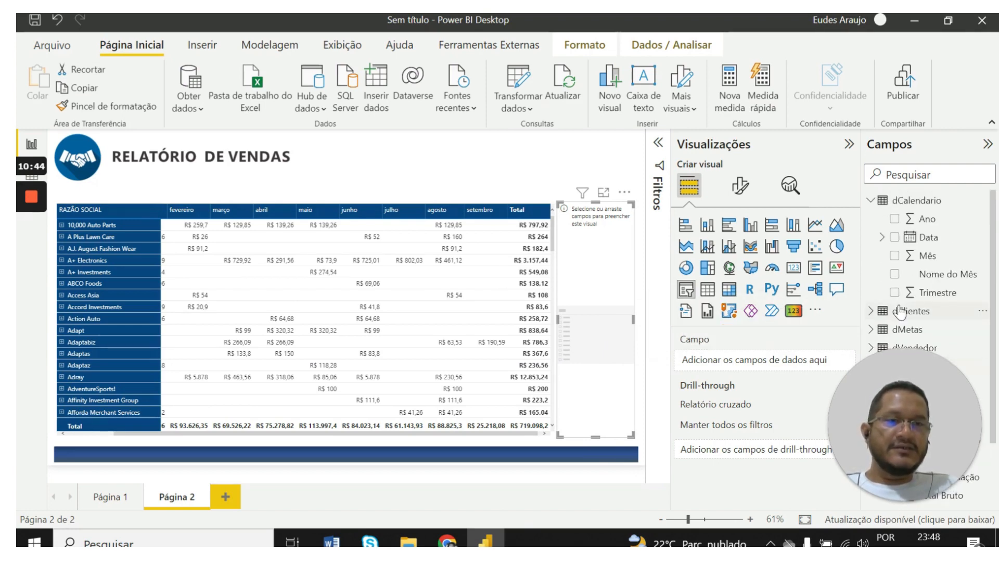
pyautogui.click(872, 203)
pyautogui.click(870, 220)
pyautogui.scroll(-2, 949, 283)
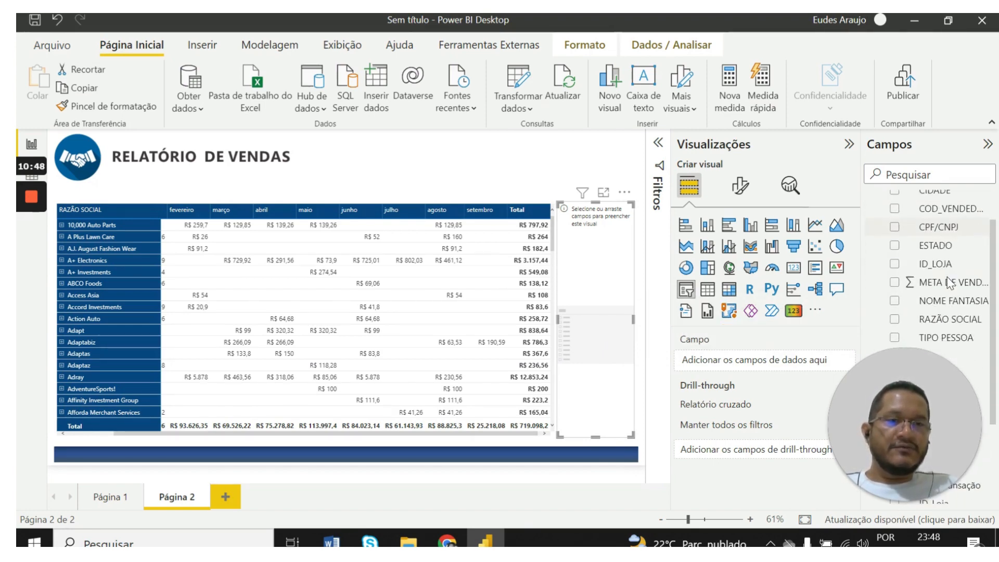
pyautogui.moveTo(936, 226); pyautogui.dragTo(763, 359)
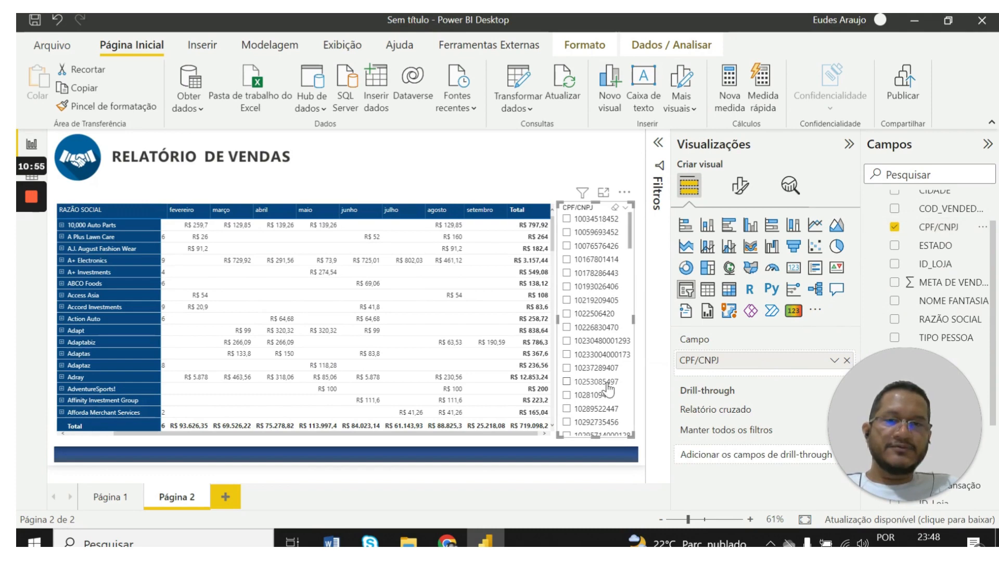
# Step: Test the CPF/CNPJ slicer by filtering the matrix to one customer and then to another
pyautogui.click(593, 275)
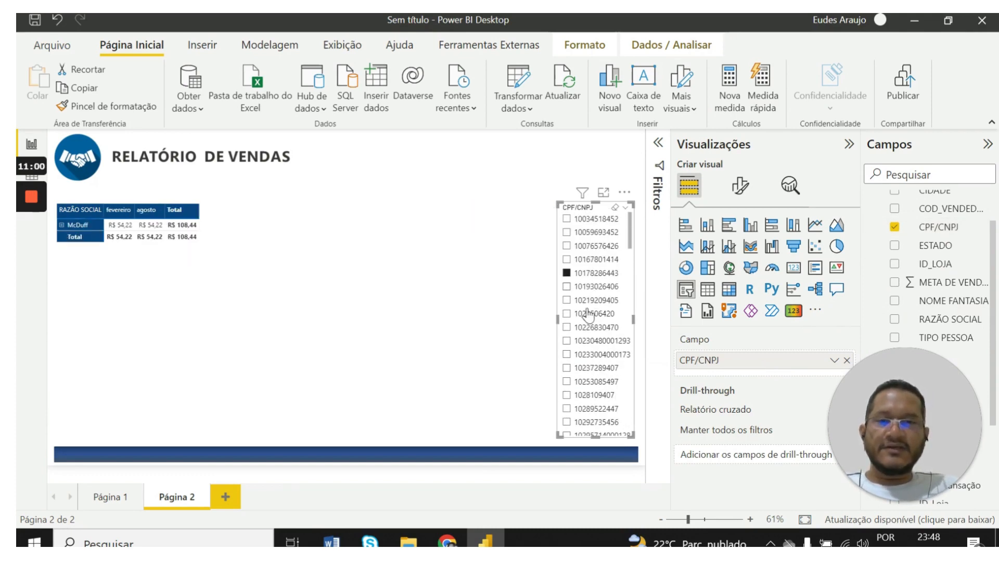
pyautogui.click(588, 313)
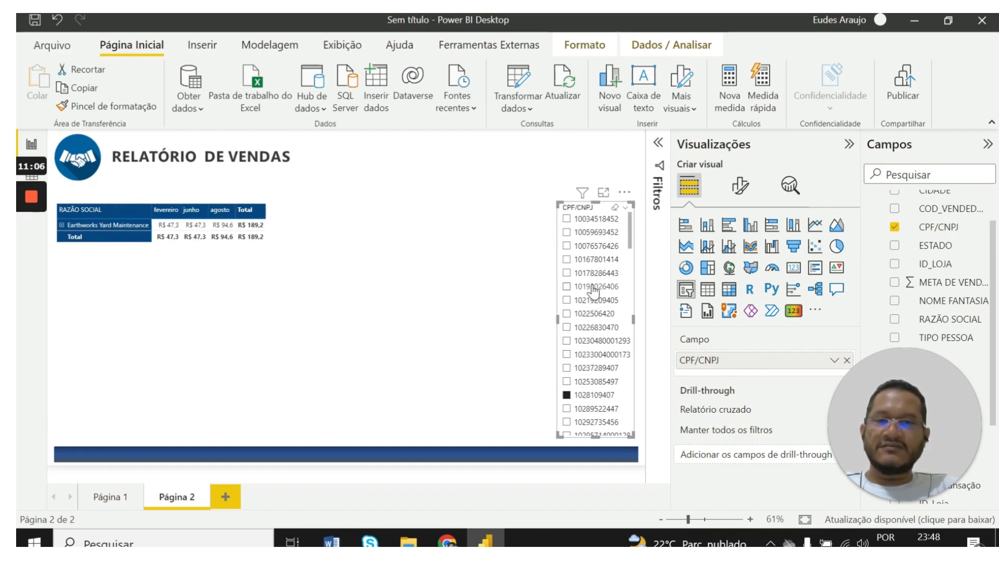
# Step: Filter the matrix by two more customers through the CPF/CNPJ slicer, clear the selection and deselect the slicer
pyautogui.click(594, 246)
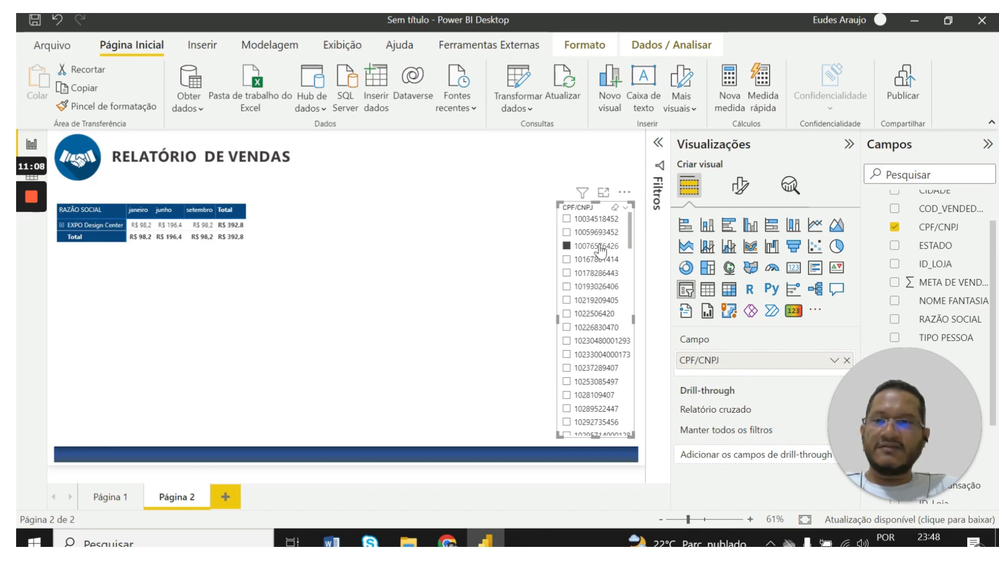
pyautogui.scroll(-2, 604, 367)
pyautogui.click(597, 369)
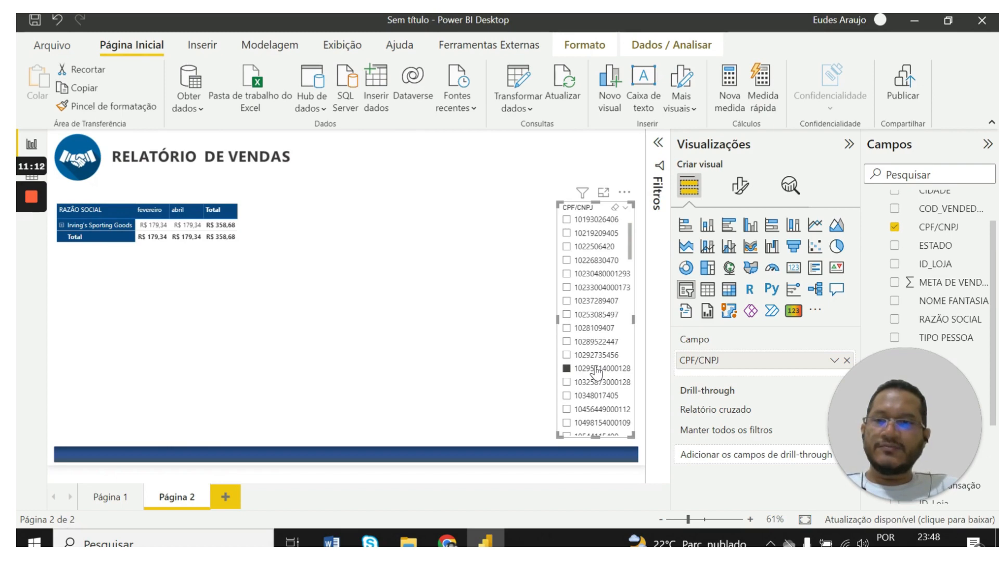
pyautogui.click(596, 369)
pyautogui.scroll(2, 596, 371)
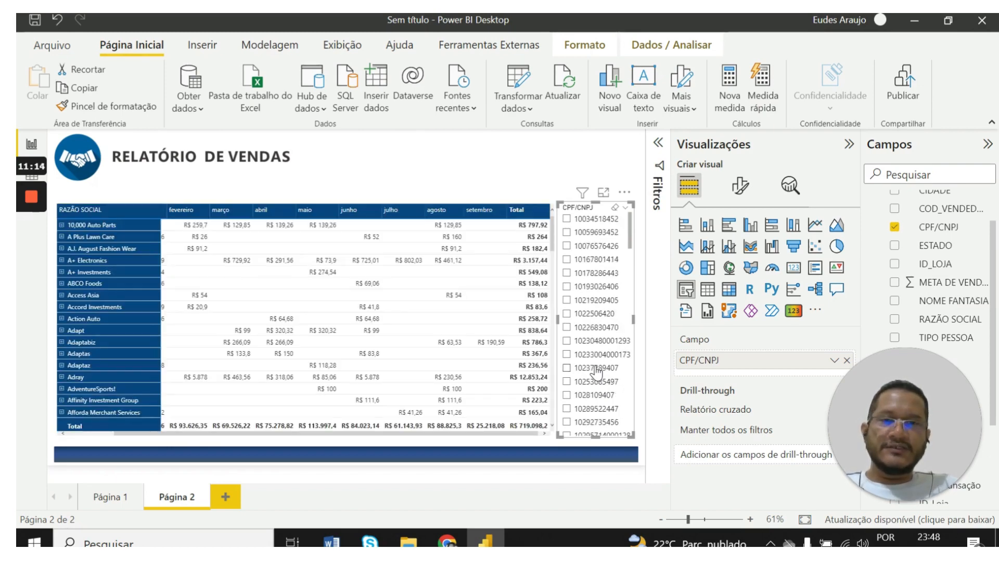
pyautogui.click(491, 167)
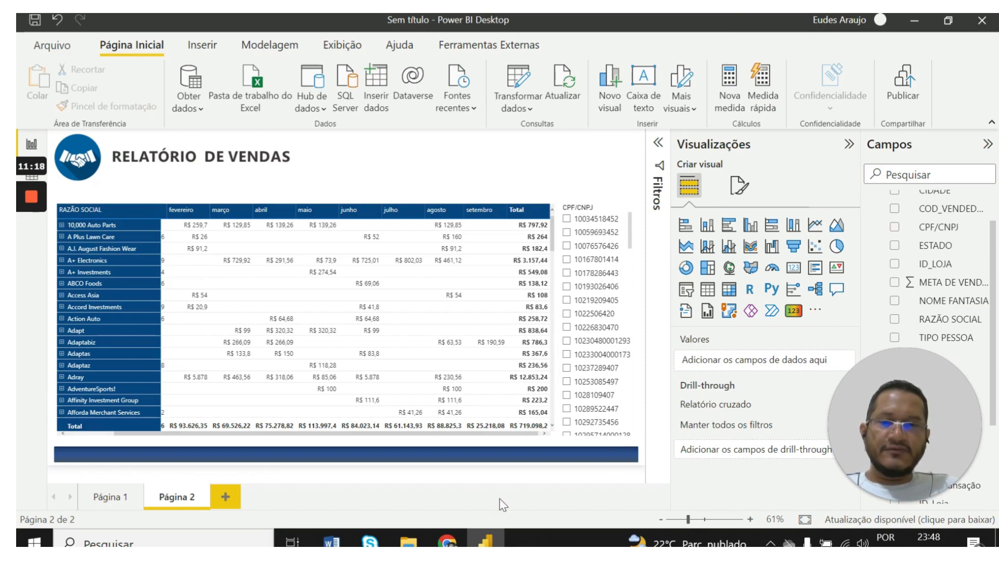
# Step: Switch to the published Vendas_2023 report in the browser to examine its CPF/CNPJ slicer styling, and return to Power BI Desktop
pyautogui.click(446, 541)
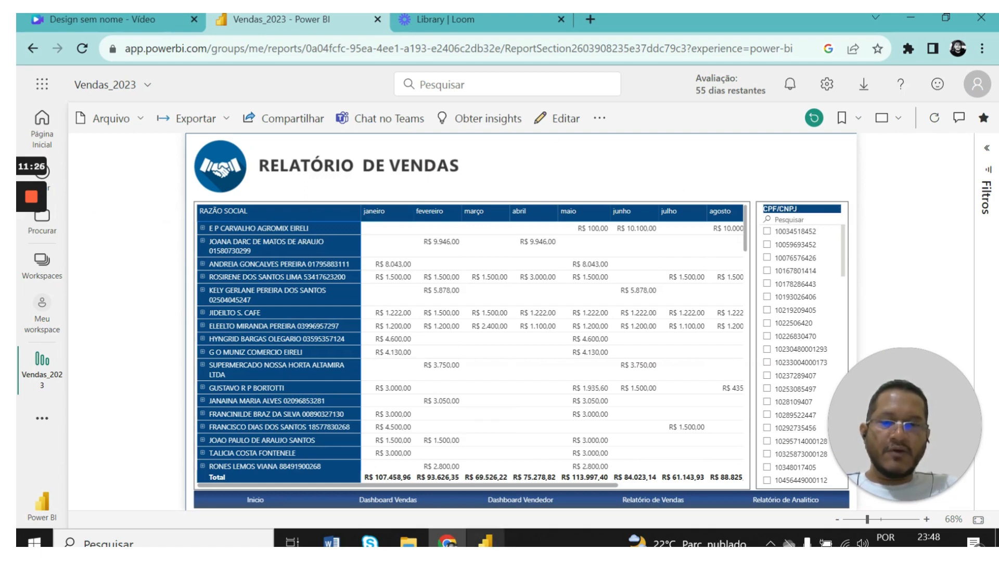
pyautogui.moveTo(485, 541)
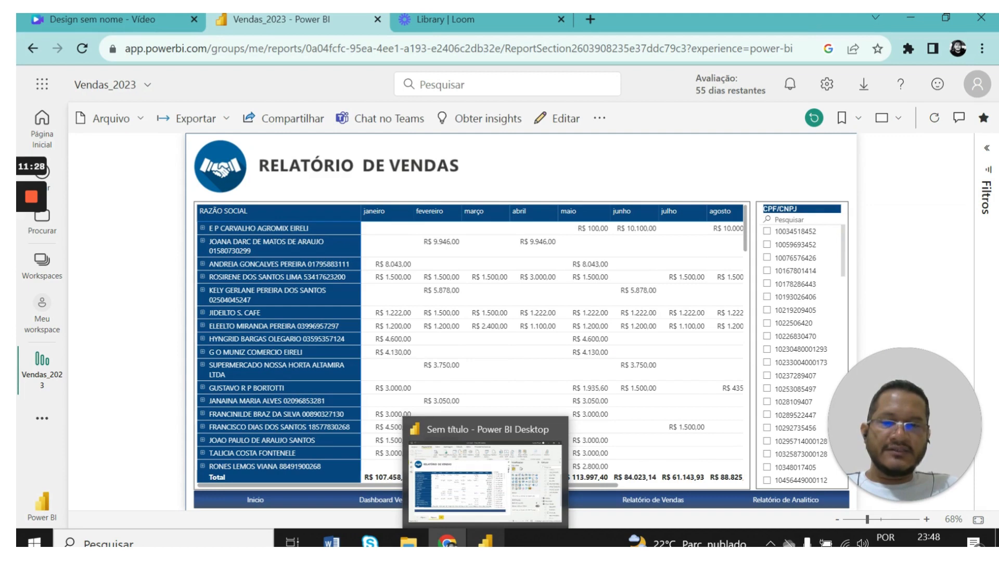
pyautogui.click(484, 541)
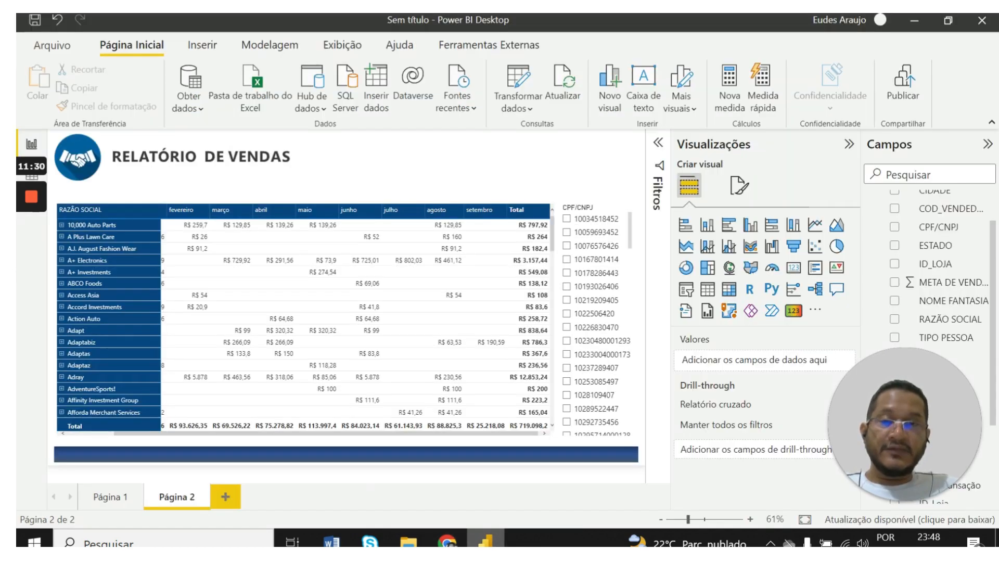
# Step: Turn on the visual border (Fronteira visual) for the CPF/CNPJ slicer and deselect it
pyautogui.click(632, 233)
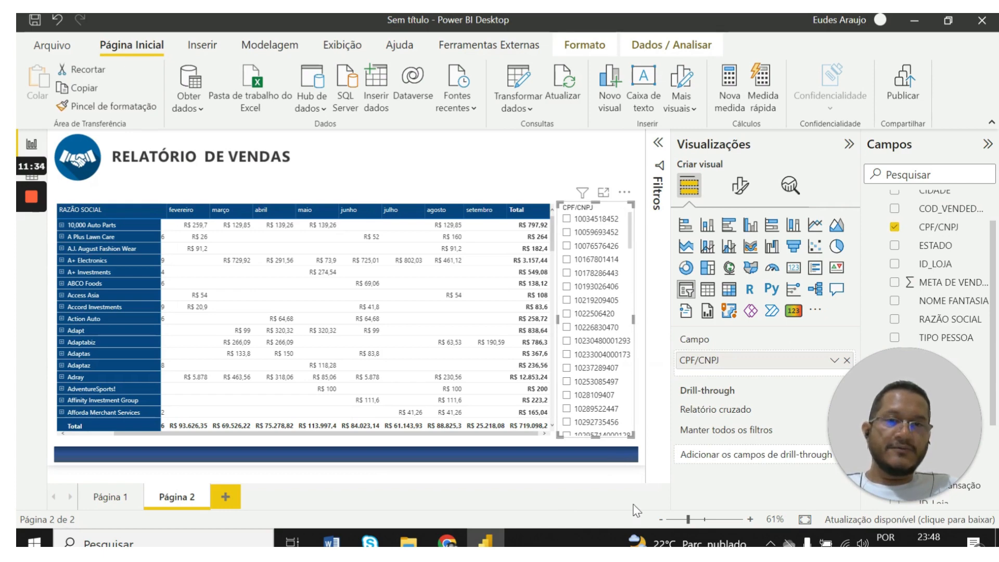
pyautogui.click(741, 187)
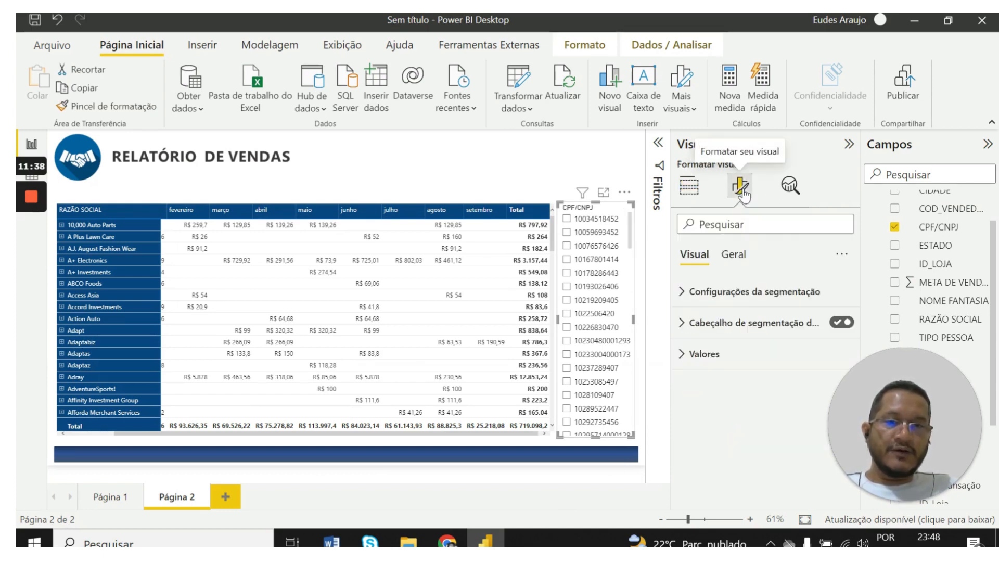
pyautogui.click(734, 256)
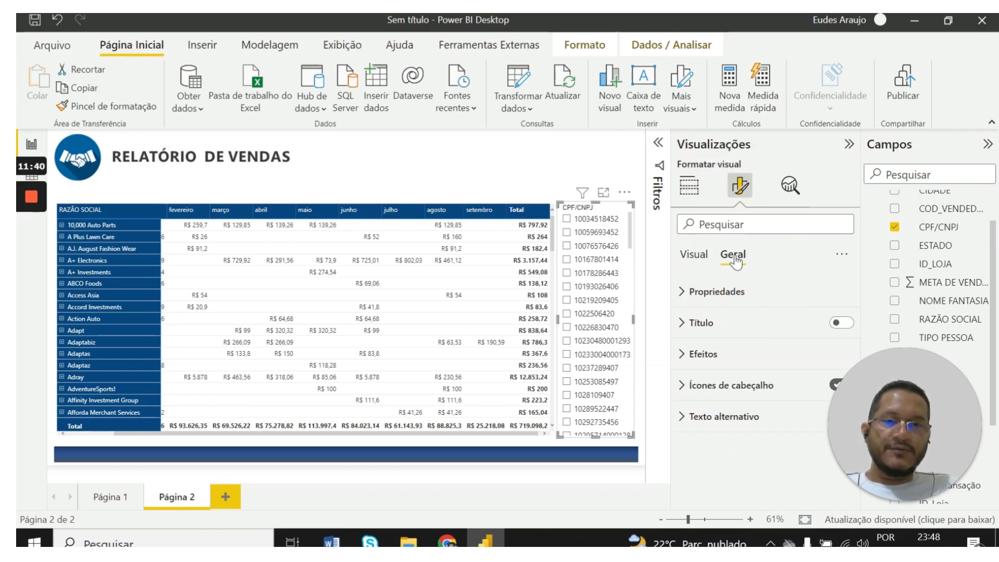
pyautogui.click(730, 367)
pyautogui.scroll(-5, 747, 385)
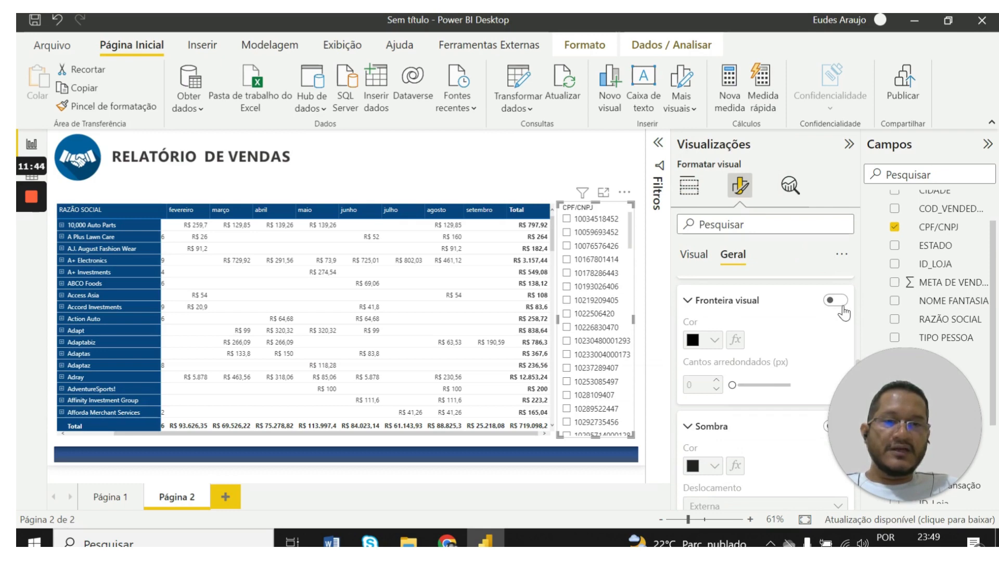
pyautogui.click(840, 309)
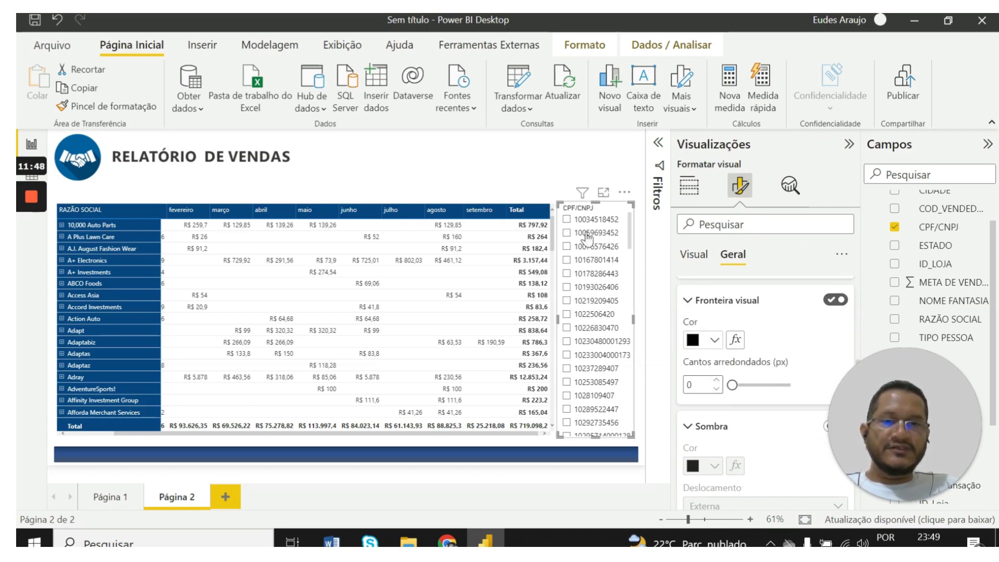
pyautogui.click(564, 436)
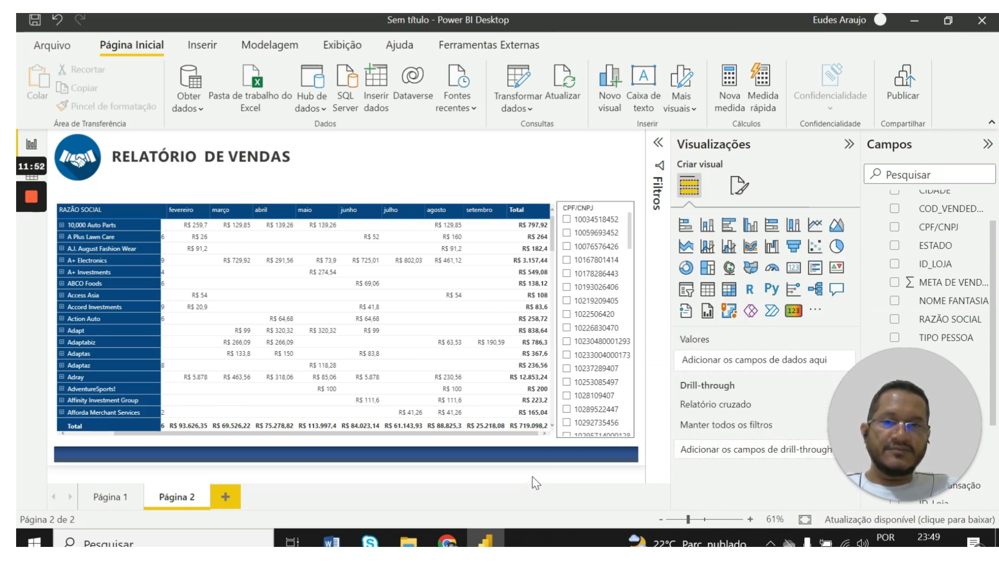
# Step: Enable the search box (Pesquisar) in the CPF/CNPJ slicer and look through its list of values
pyautogui.click(634, 435)
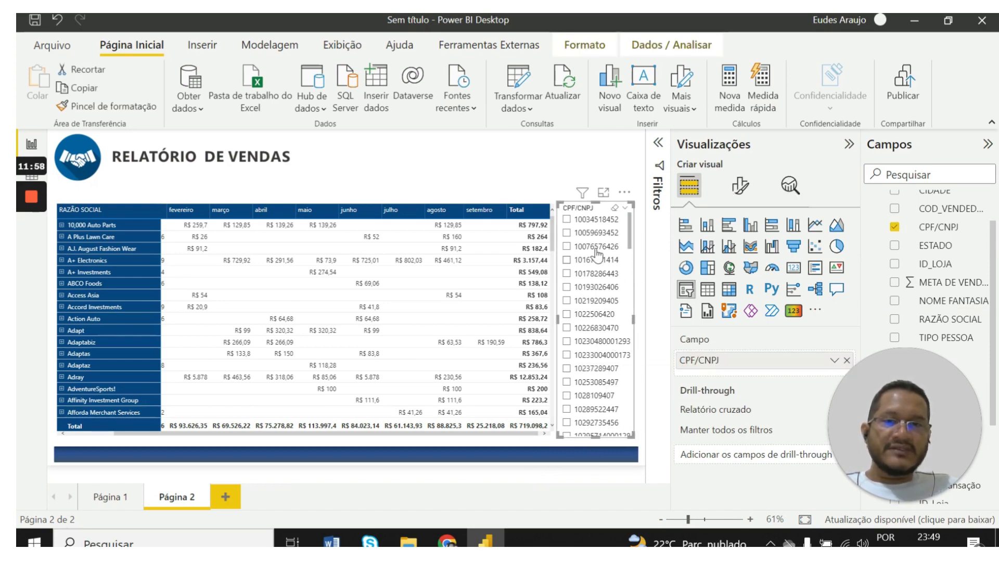
pyautogui.click(626, 195)
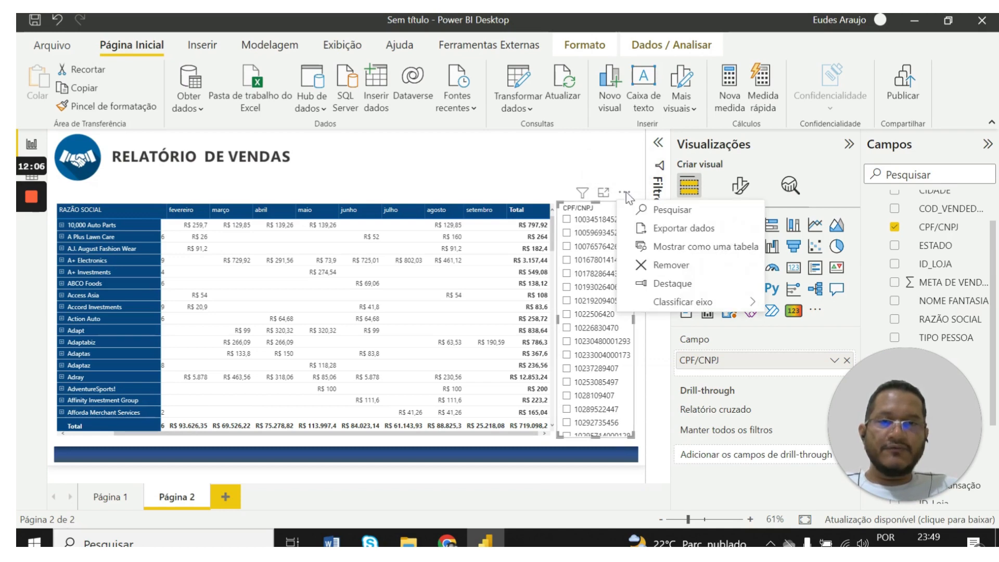
pyautogui.click(683, 213)
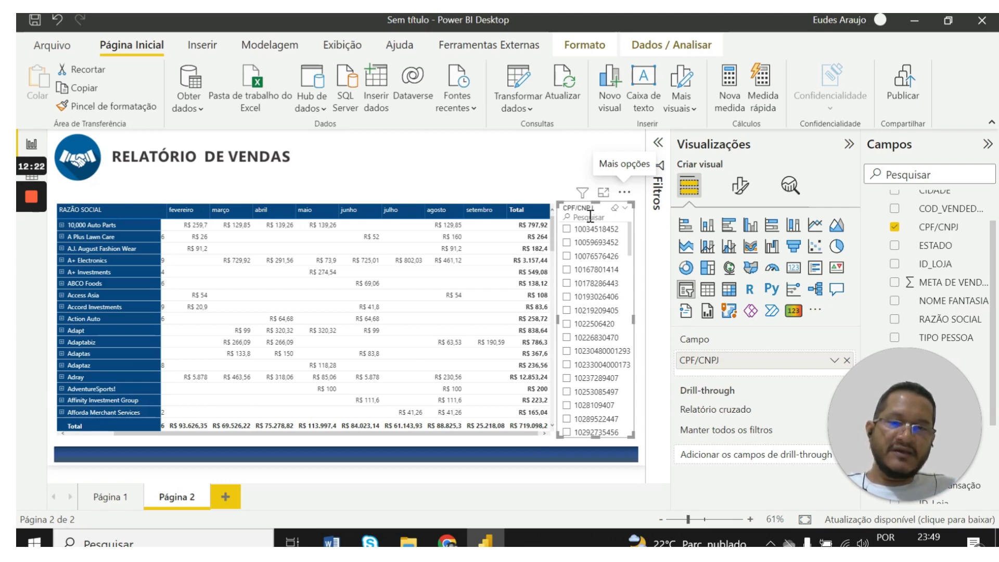
pyautogui.scroll(-8, 623, 354)
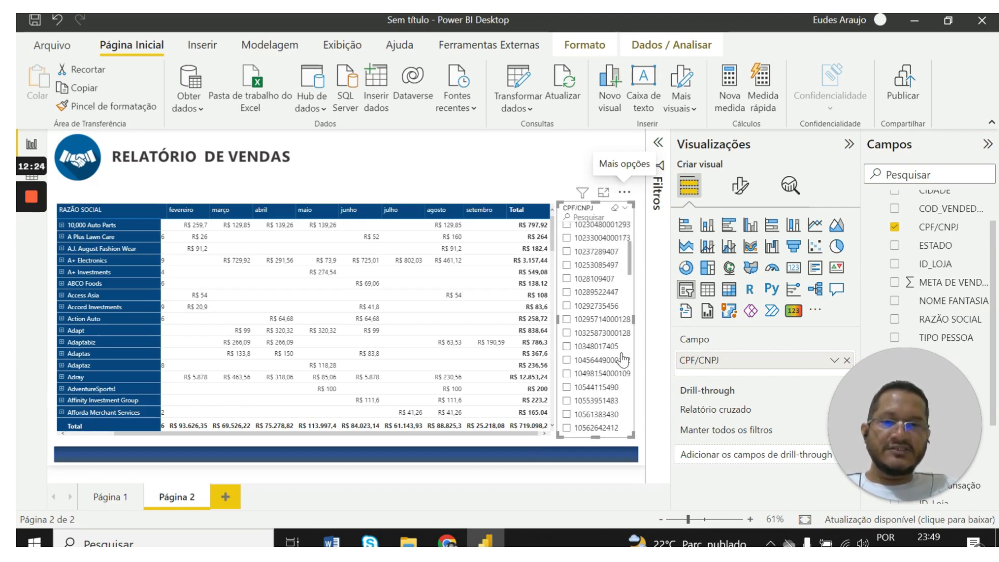
pyautogui.scroll(-8, 623, 359)
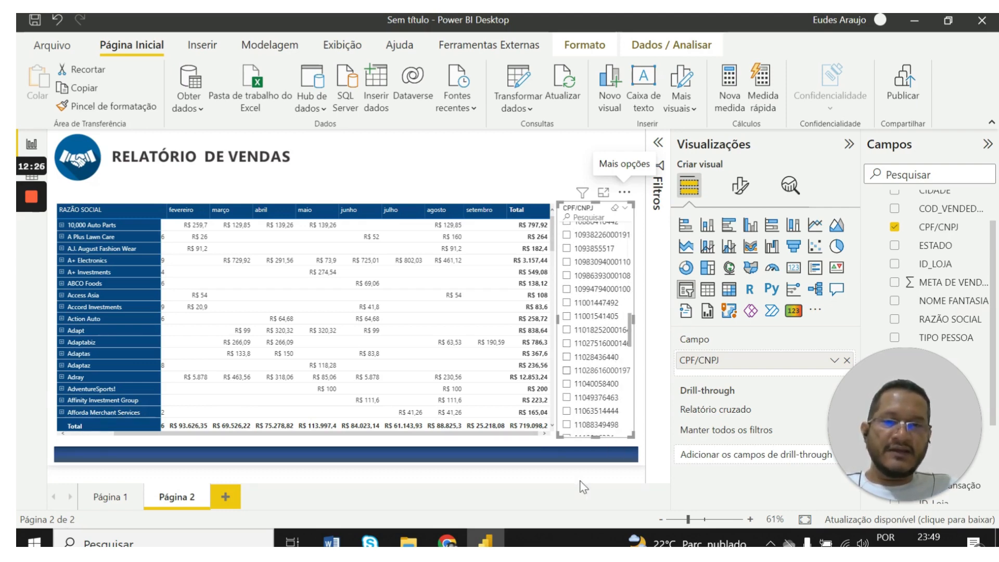
pyautogui.scroll(10, 610, 359)
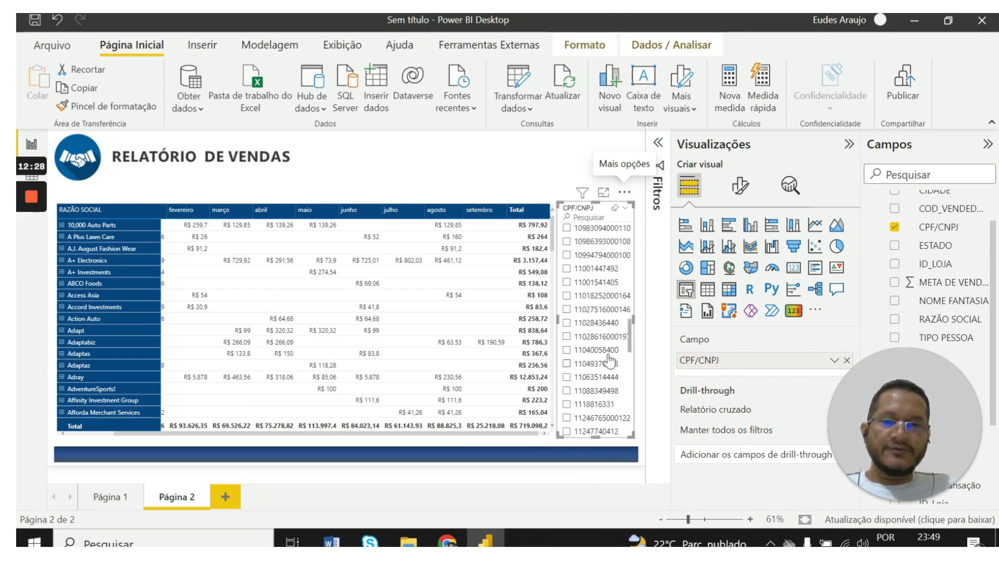
pyautogui.scroll(2, 610, 359)
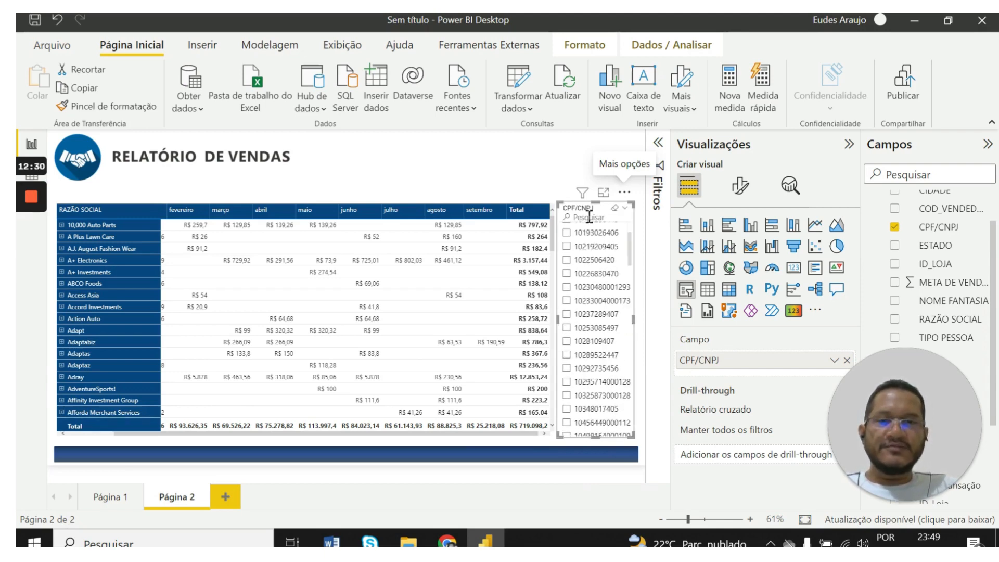
pyautogui.scroll(2, 627, 290)
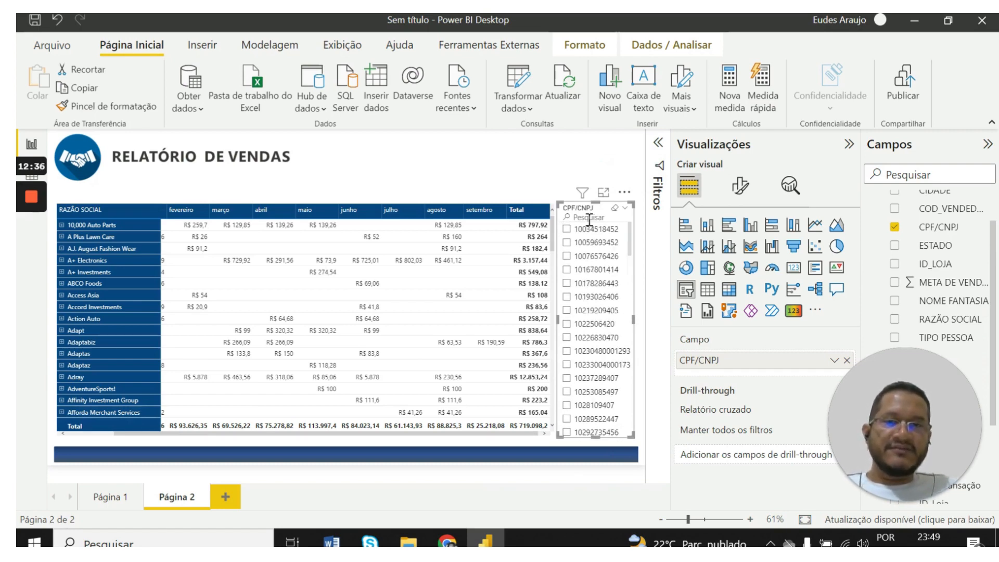
# Step: Set the CPF/CNPJ slicer header's background to the recently used dark blue
pyautogui.click(740, 187)
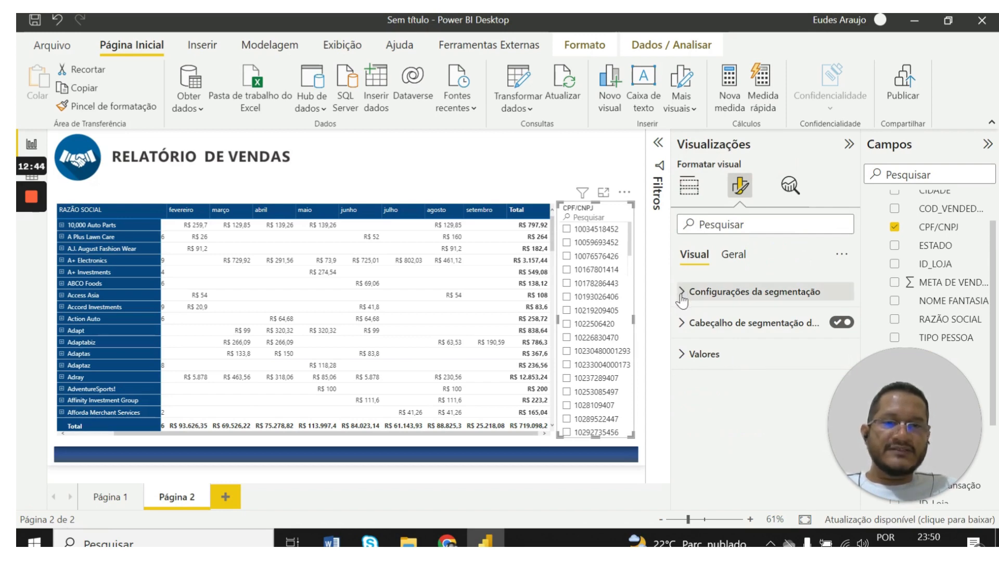
pyautogui.click(684, 328)
pyautogui.scroll(-3, 744, 411)
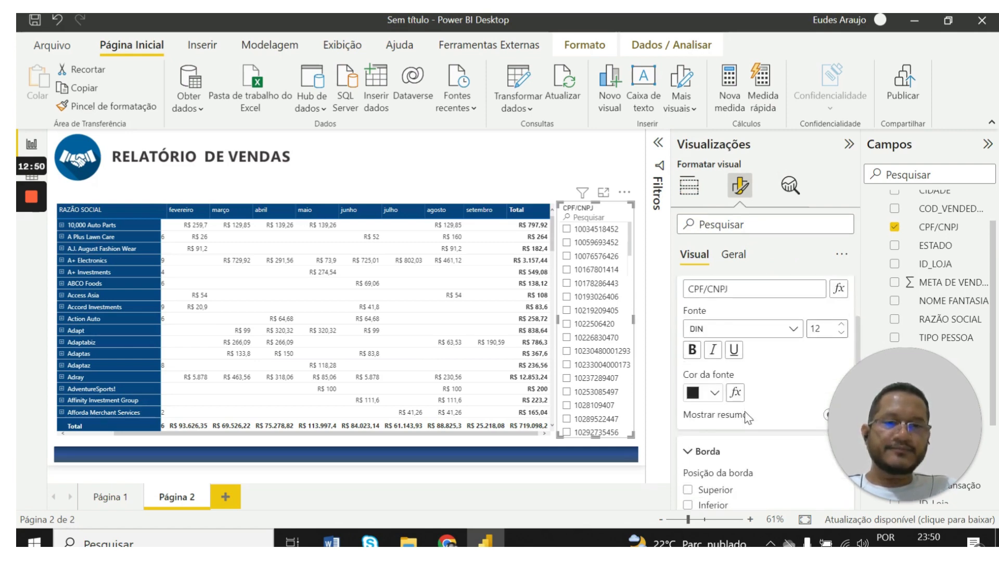
pyautogui.scroll(-1, 748, 416)
pyautogui.scroll(-6, 746, 416)
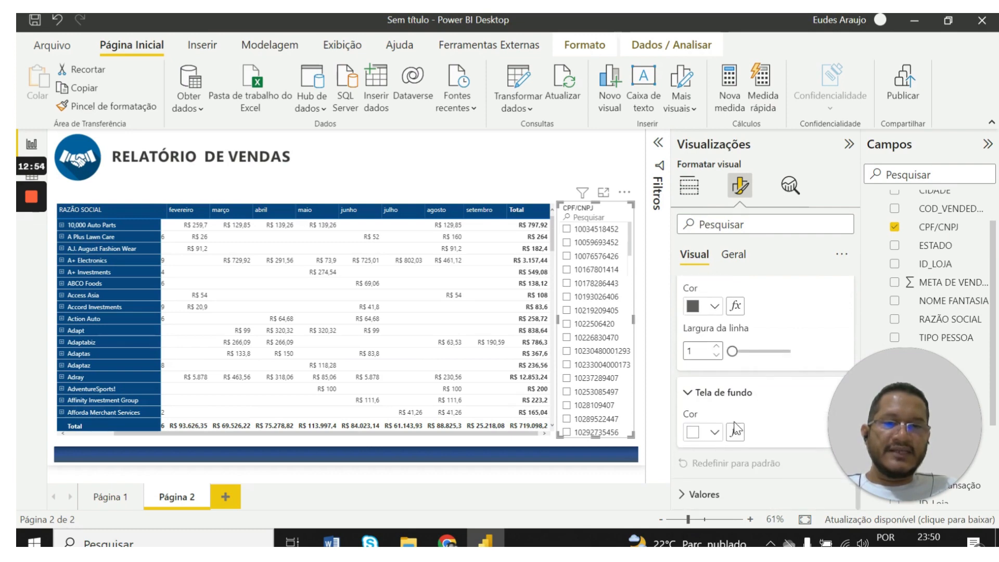
pyautogui.click(716, 433)
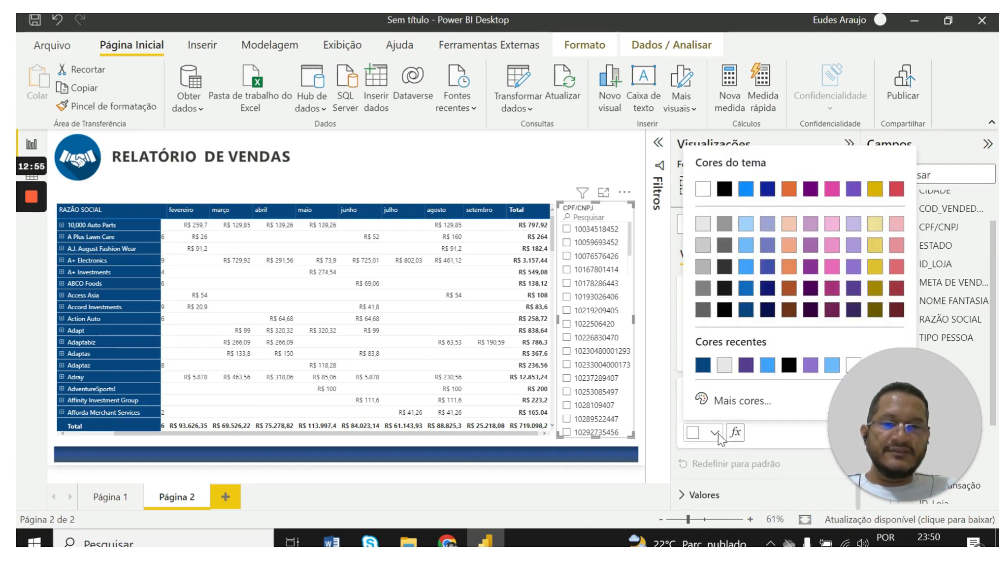
pyautogui.click(702, 365)
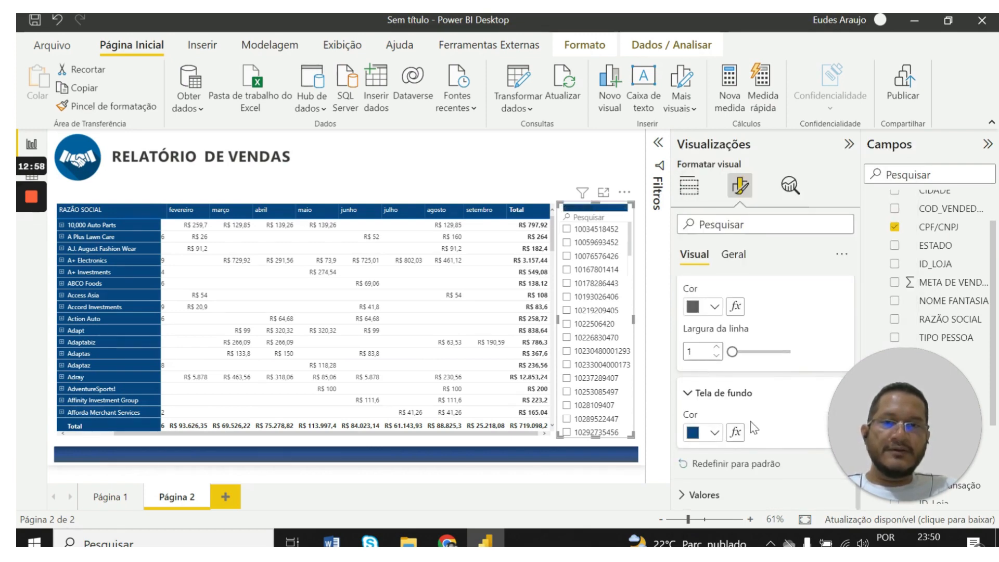
# Step: Set the CPF/CNPJ slicer header's font color to light grey and deselect the slicer
pyautogui.scroll(4, 752, 411)
pyautogui.scroll(2, 752, 427)
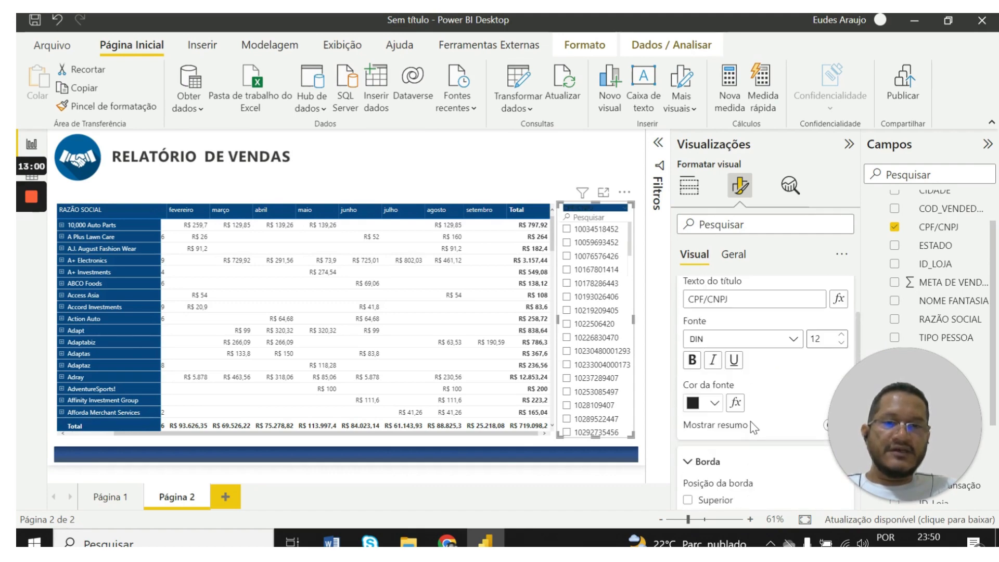
pyautogui.click(715, 408)
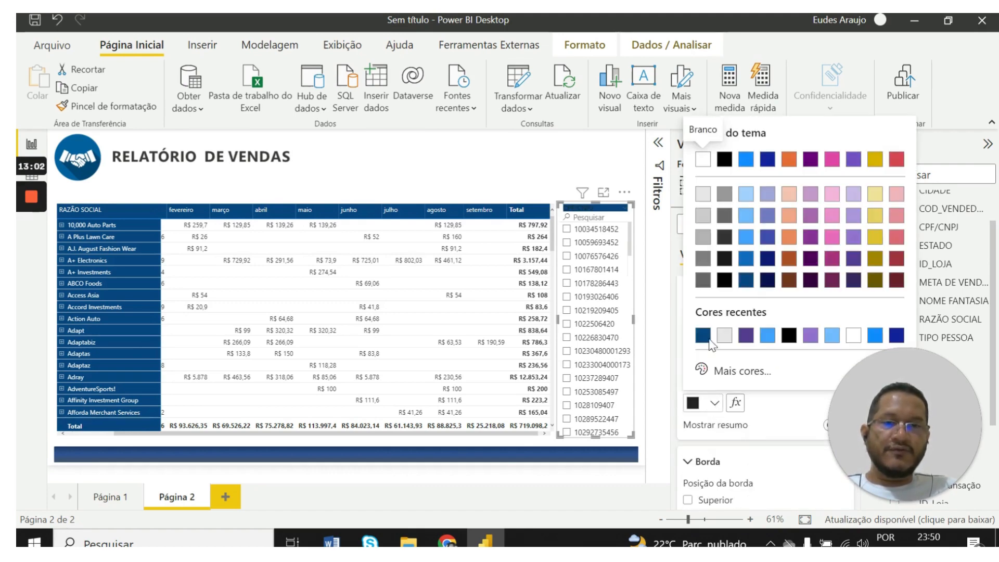
pyautogui.click(702, 196)
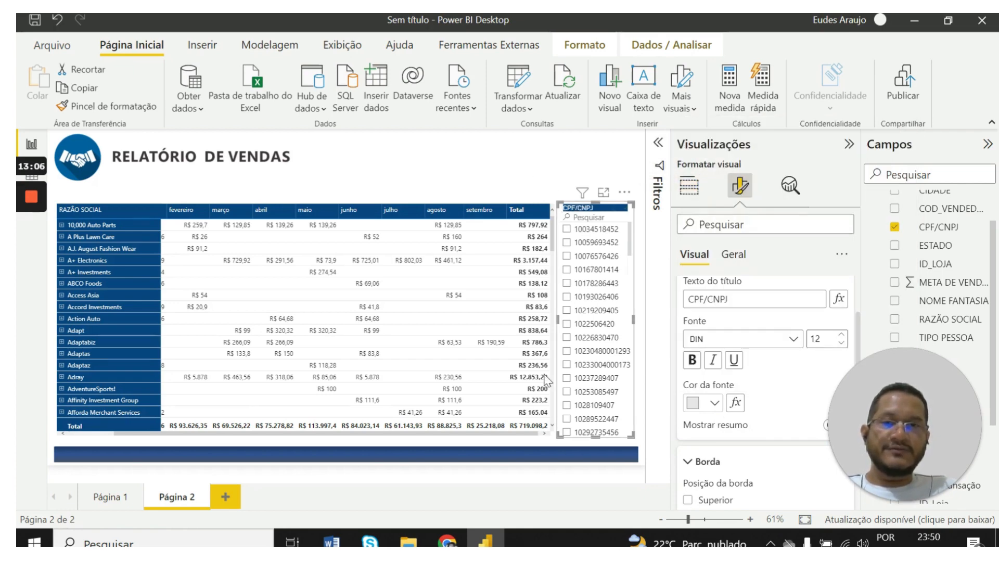
pyautogui.click(550, 474)
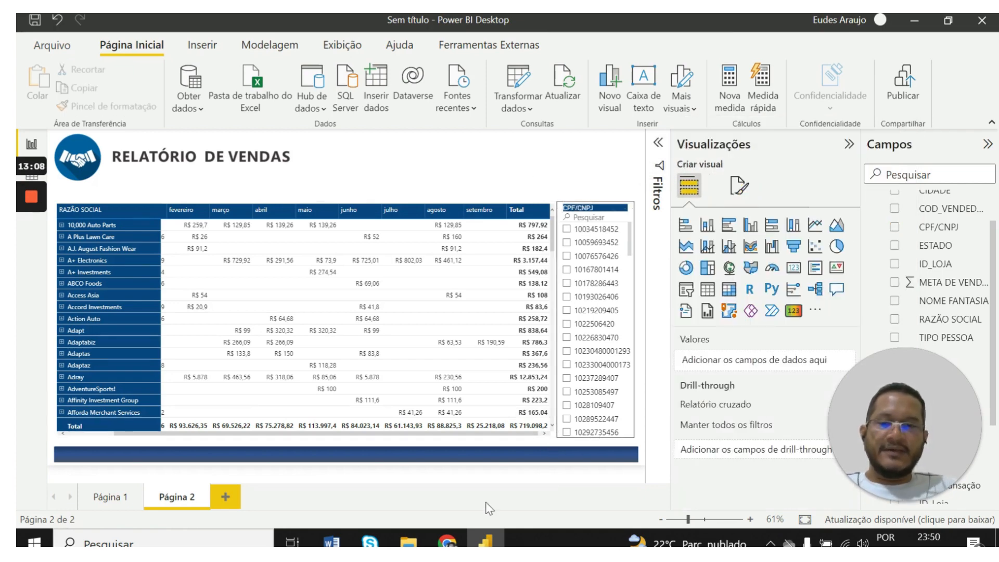
# Step: Check the published report in Chrome, return to Power BI Desktop, and turn on the sales matrix's visual border (Fronteira visual)
pyautogui.click(446, 541)
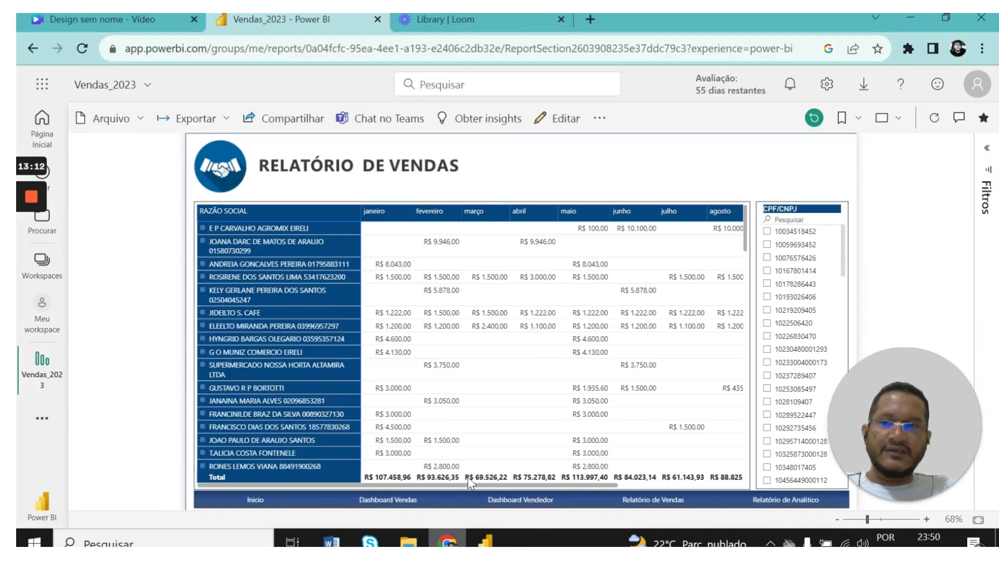
pyautogui.click(445, 542)
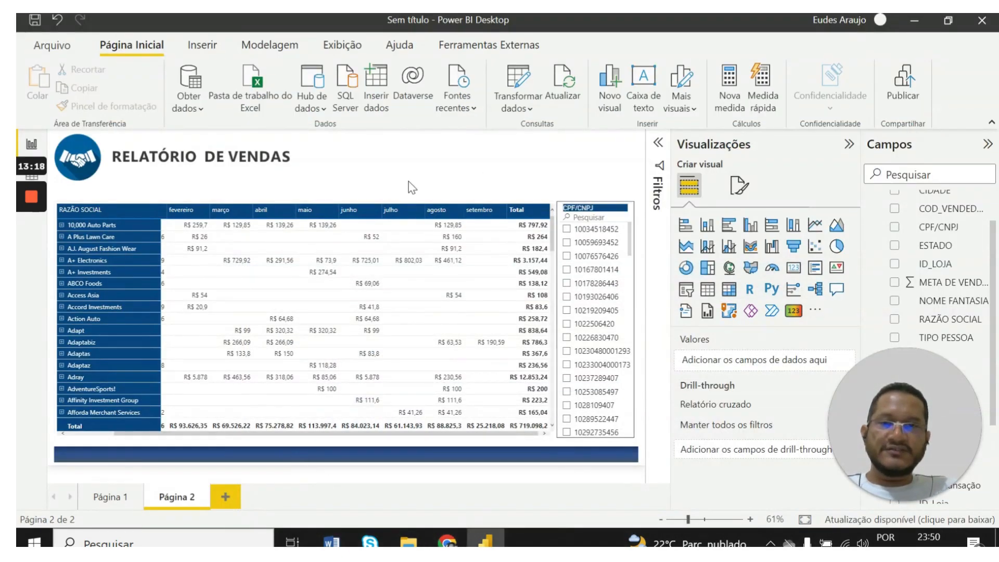
pyautogui.click(546, 435)
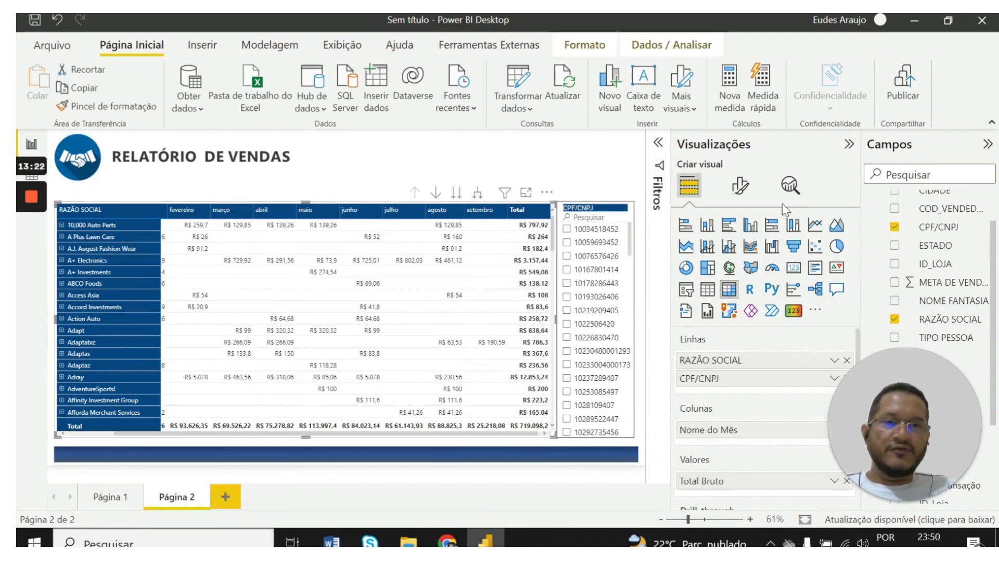
pyautogui.click(741, 187)
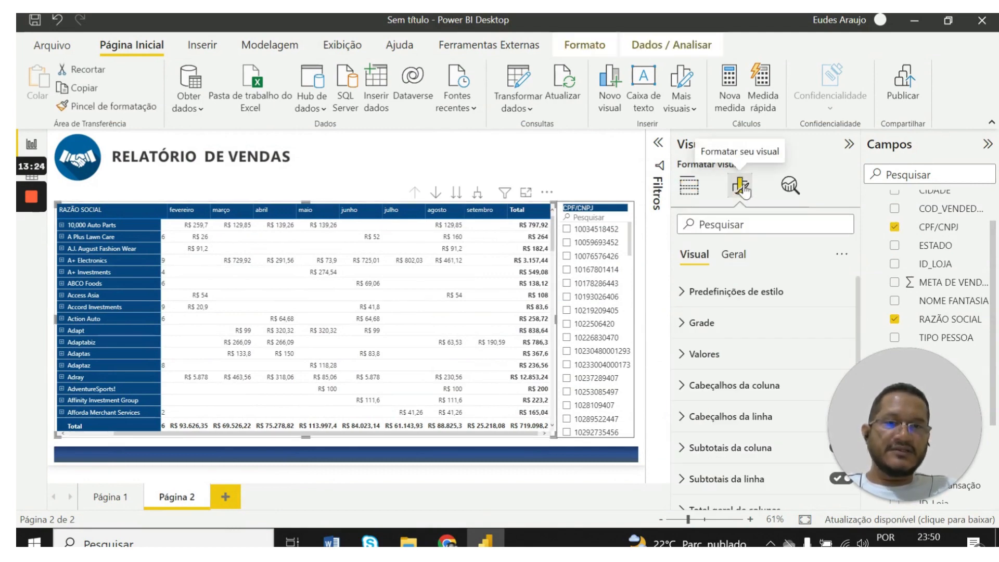
pyautogui.click(737, 256)
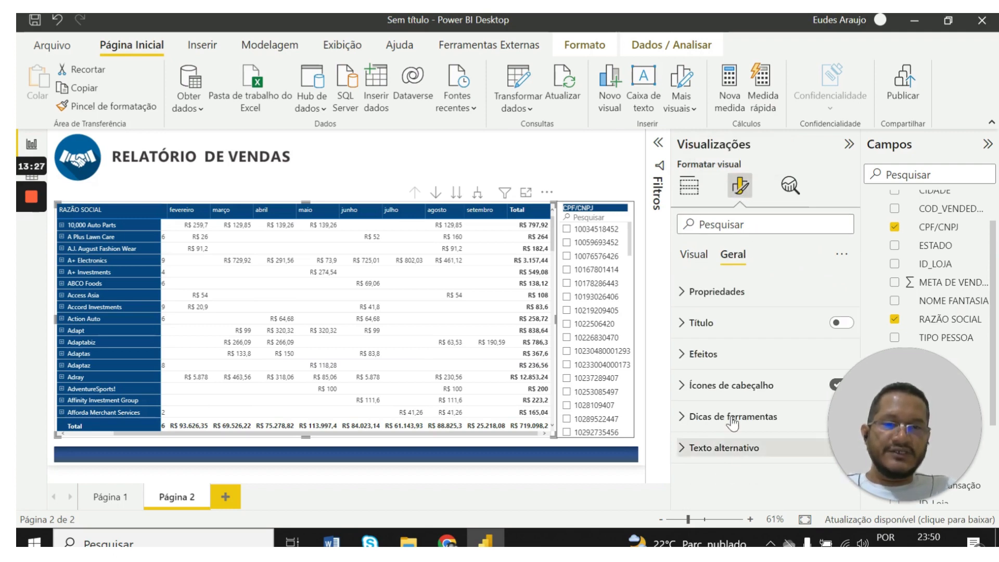
pyautogui.click(700, 355)
pyautogui.scroll(-4, 724, 395)
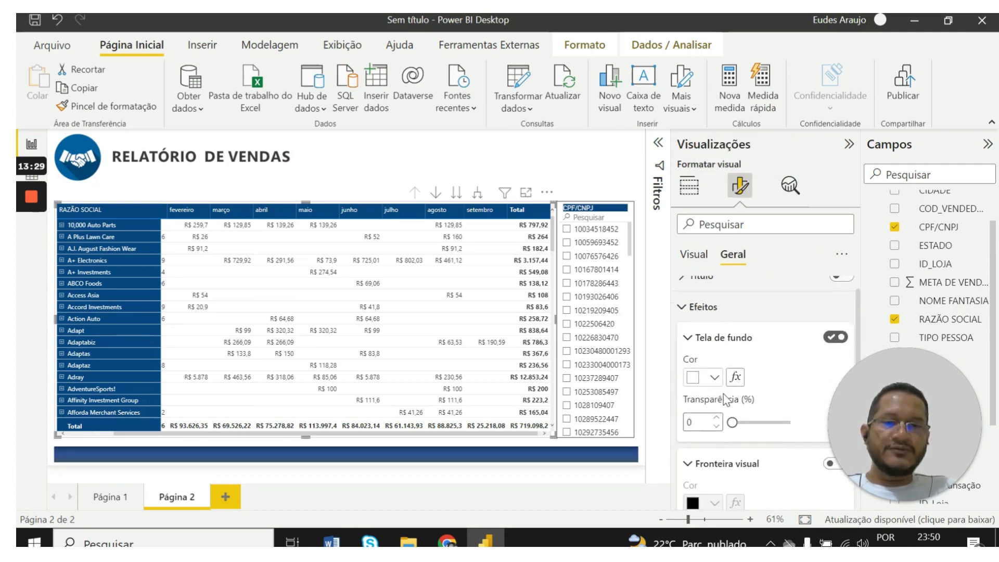
pyautogui.click(836, 335)
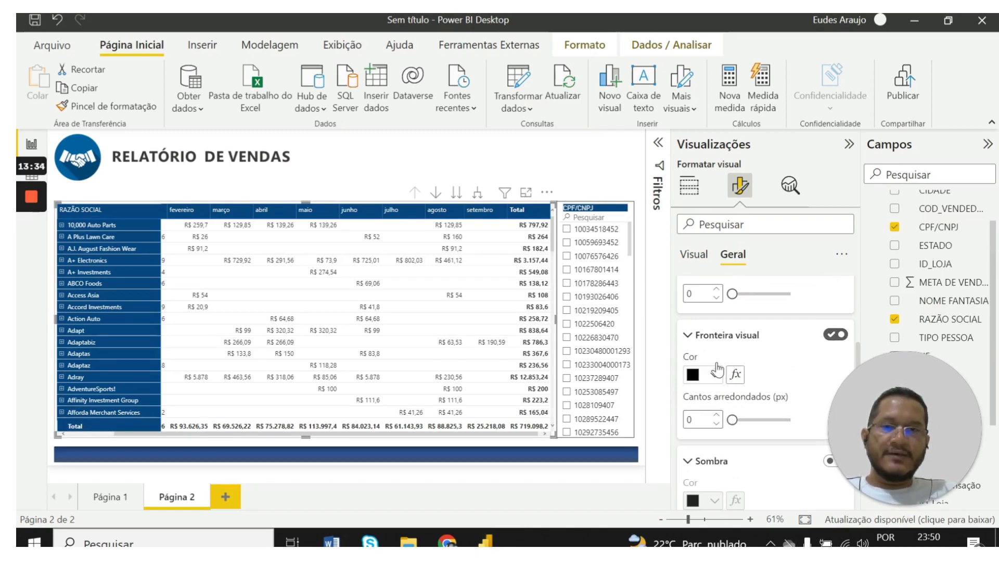
pyautogui.click(453, 157)
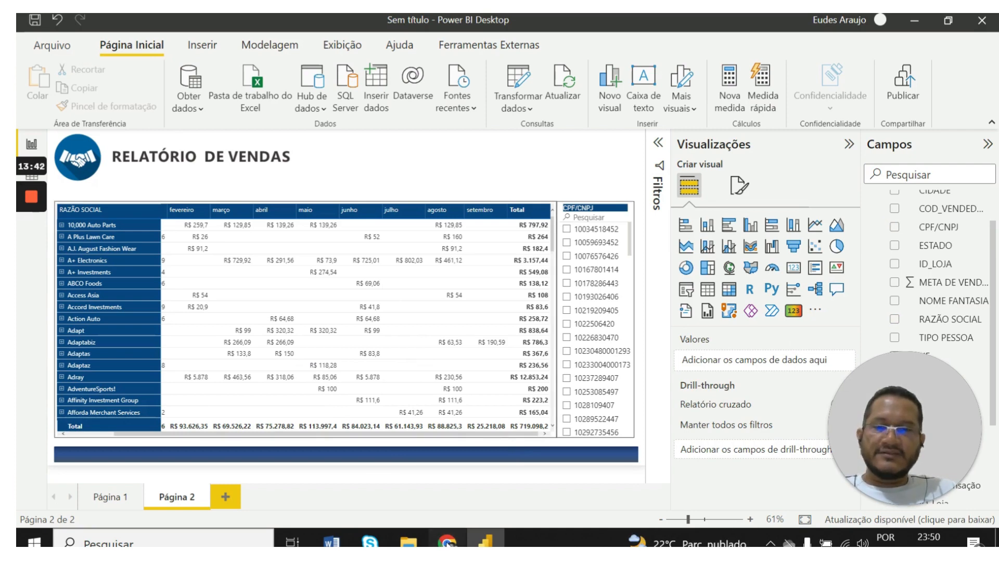
# Step: Compare the page with the published report in Chrome and look through the sales matrix's month columns from janeiro to Total
pyautogui.click(447, 541)
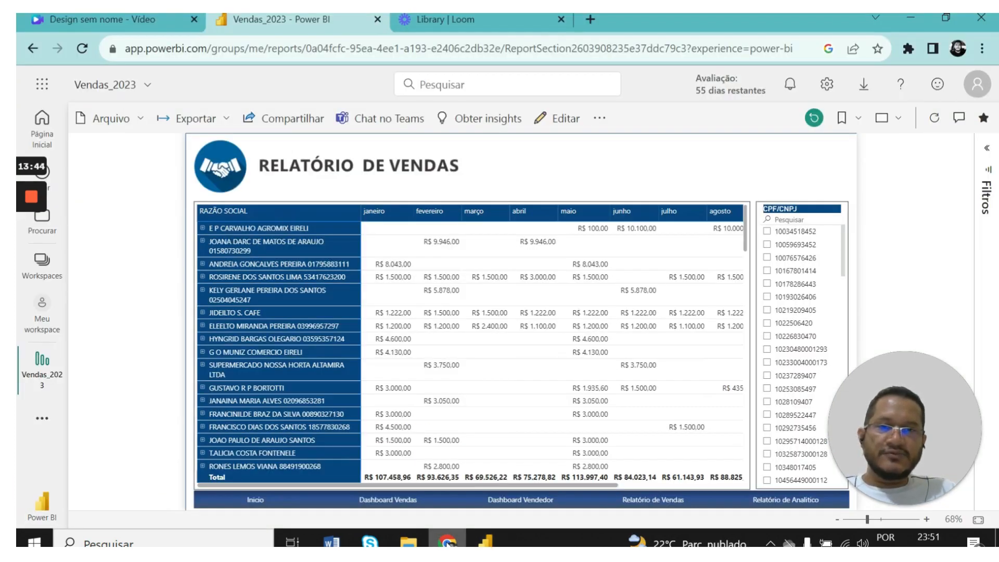
pyautogui.click(447, 541)
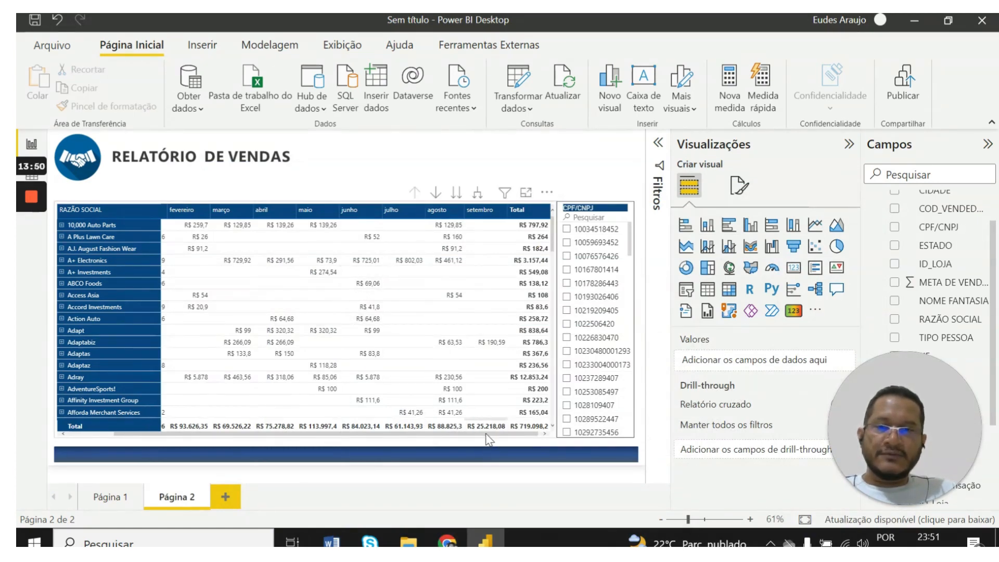
pyautogui.moveTo(489, 440); pyautogui.dragTo(395, 441)
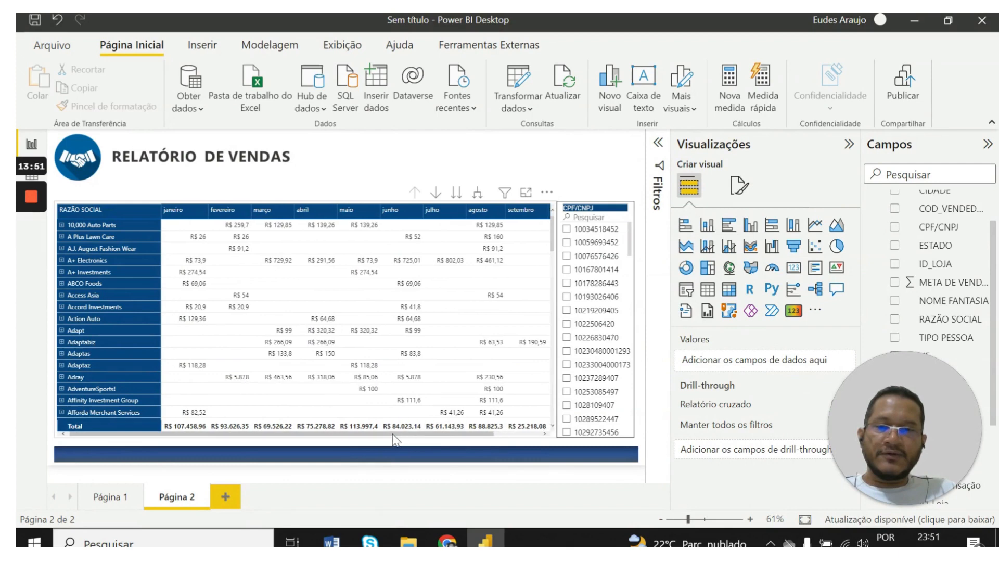
pyautogui.click(420, 373)
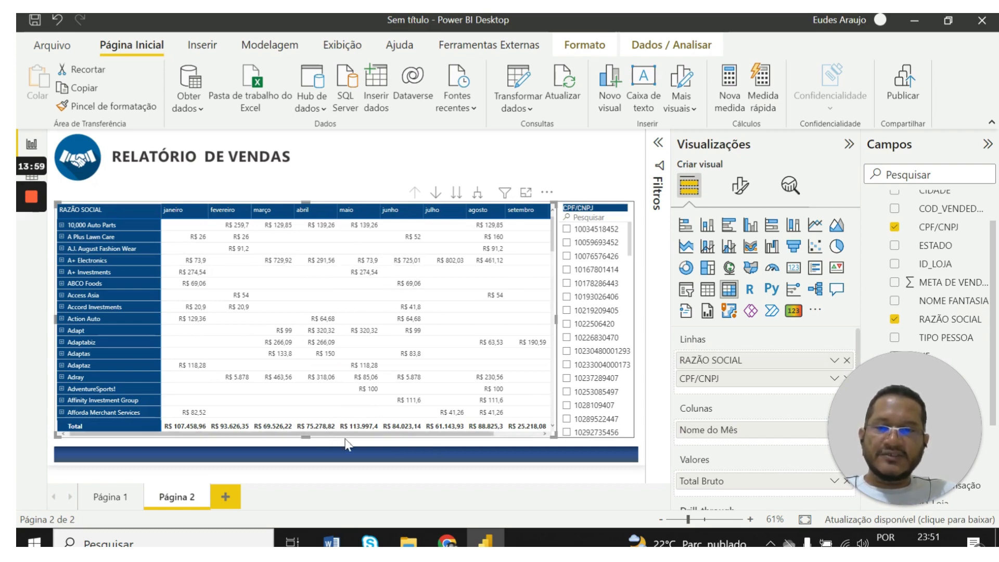
pyautogui.hscroll(2, 345, 440)
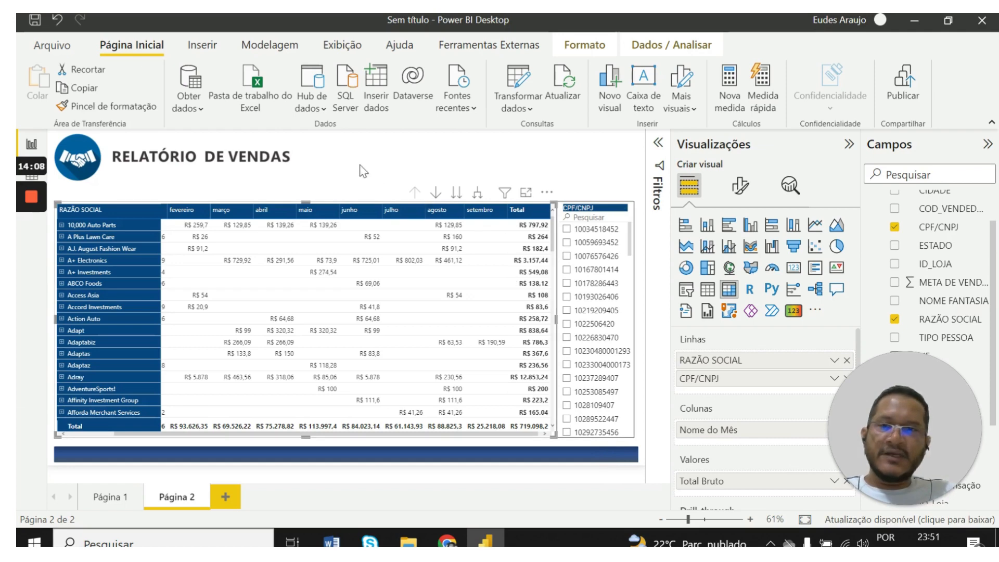
pyautogui.click(640, 323)
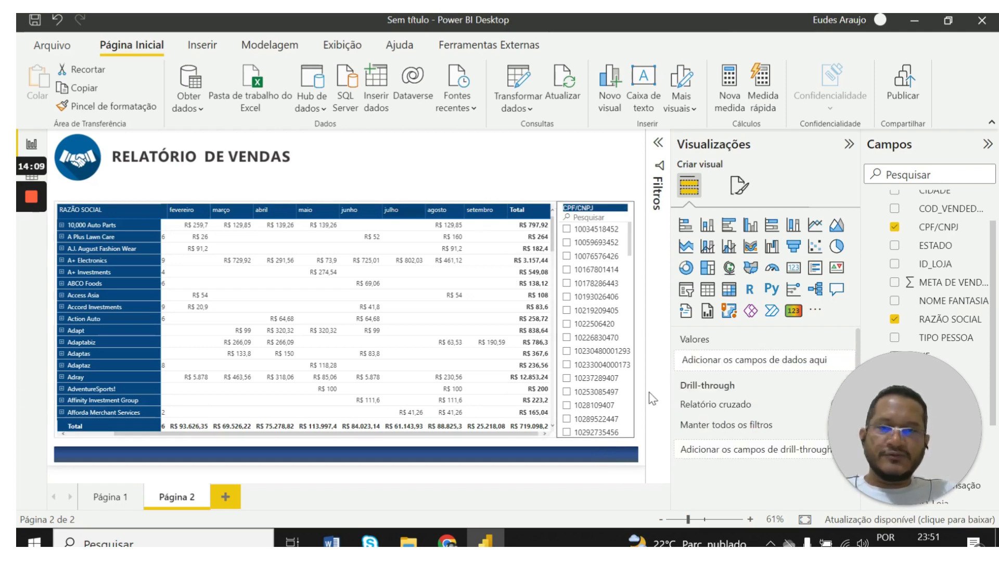
# Step: Set the font size of the CPF/CNPJ slicer's values to 10 and deselect the slicer
pyautogui.click(592, 435)
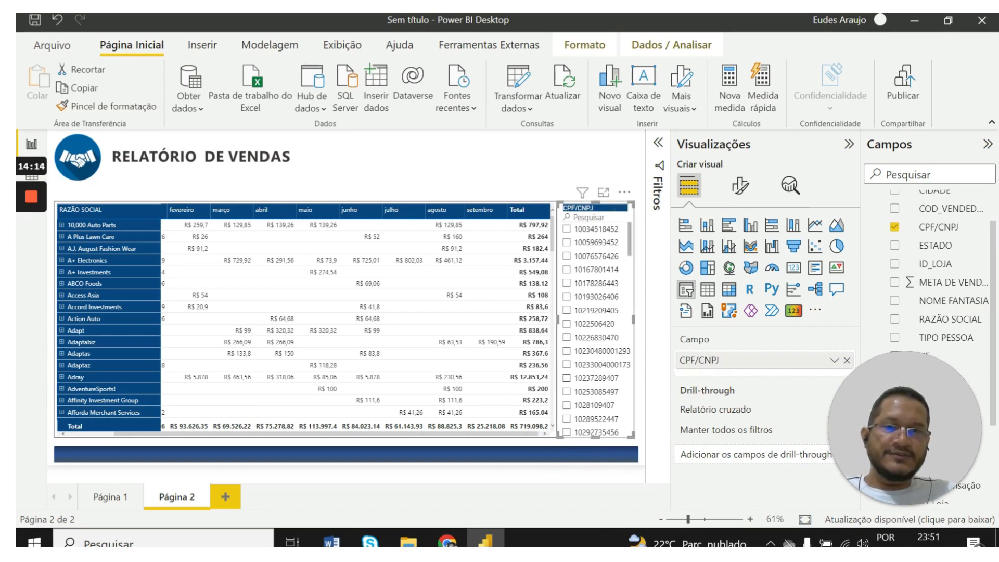
pyautogui.click(740, 187)
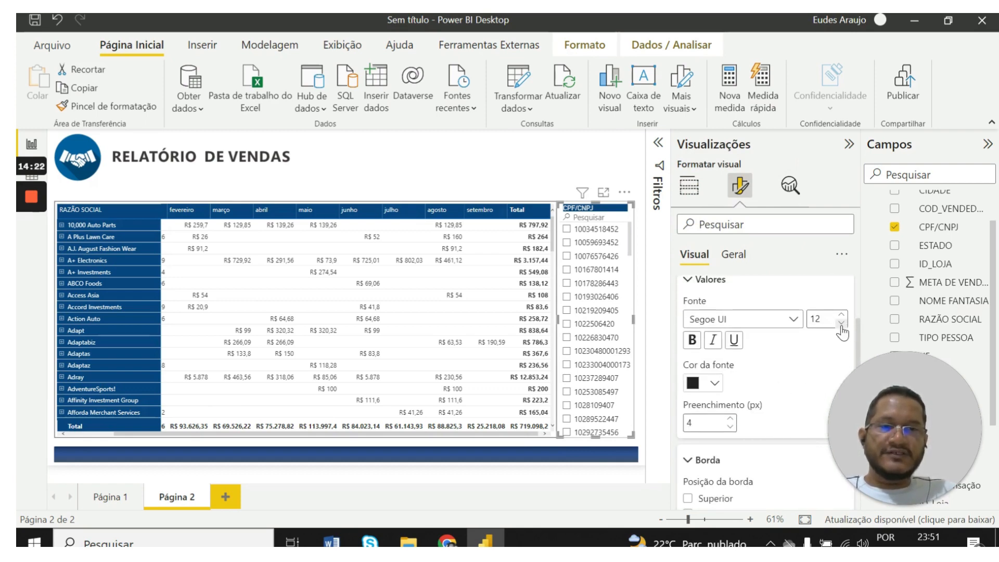
pyautogui.click(840, 323)
pyautogui.click(841, 323)
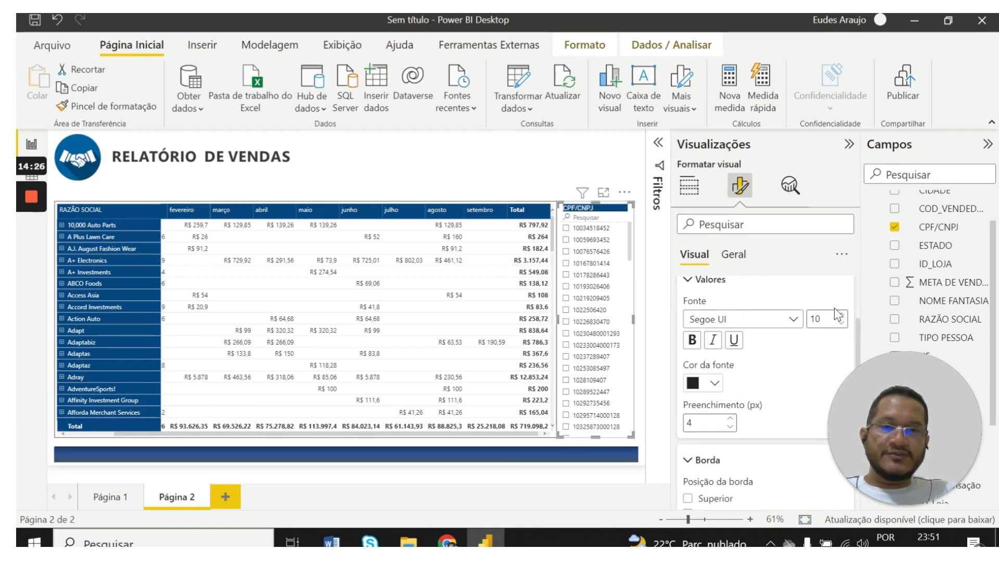
pyautogui.click(455, 168)
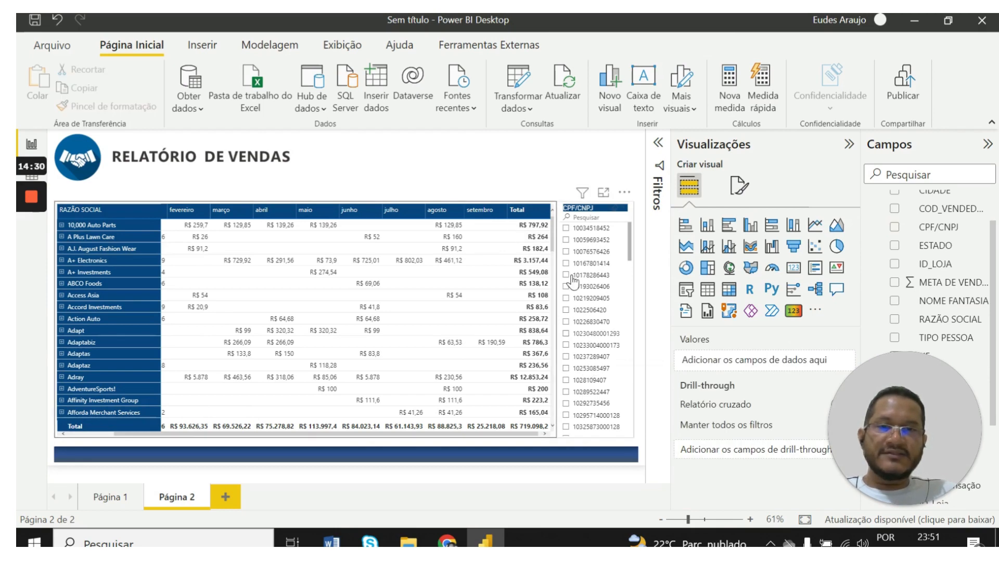